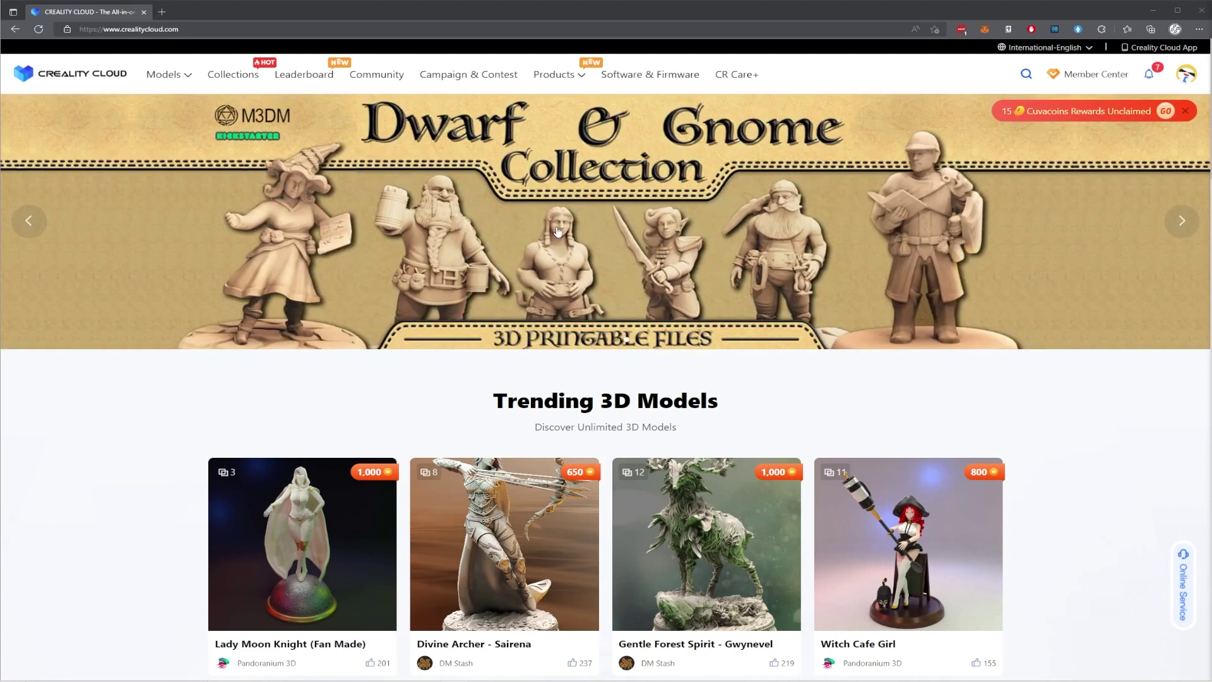
- Show CR Studio (Scan) under Software & Firmware with its Mac version history expanded
click(645, 77)
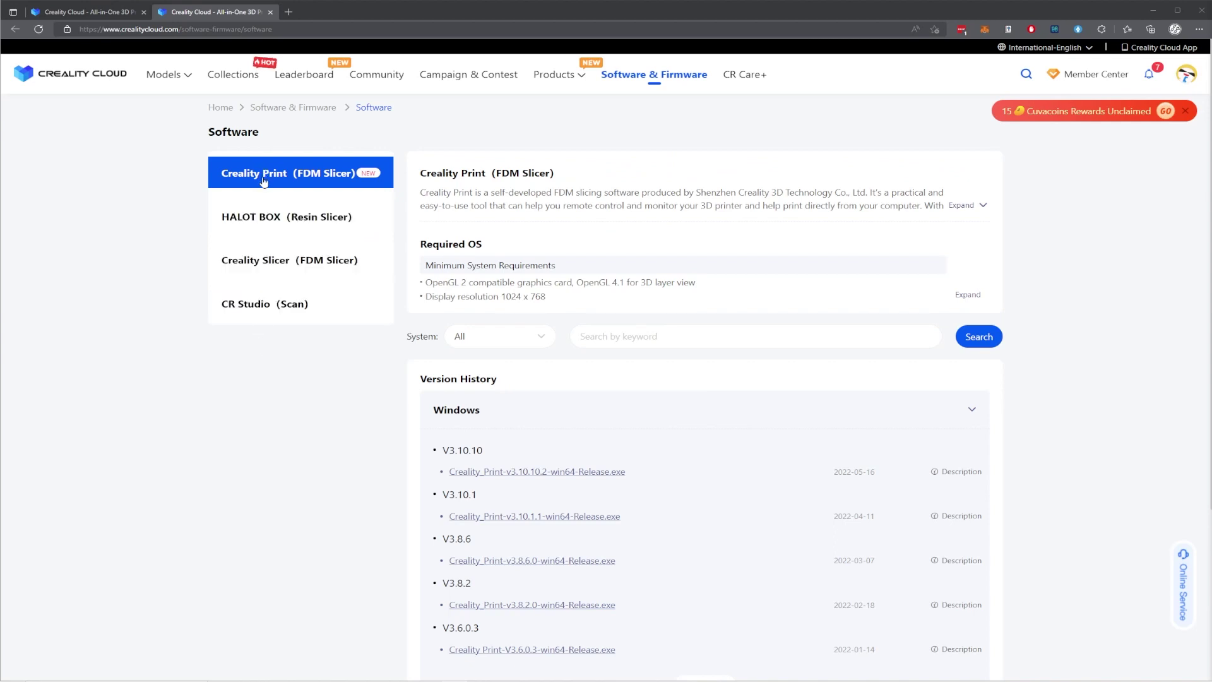
click(230, 308)
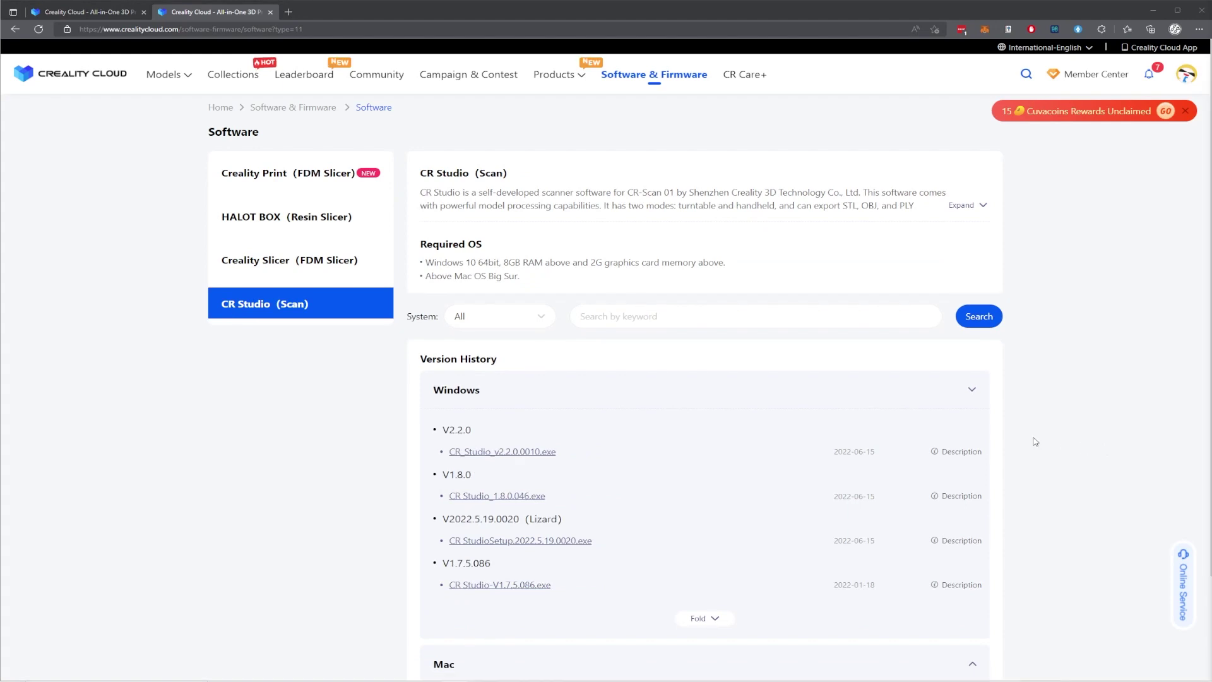
scroll(1035, 441, down, 3)
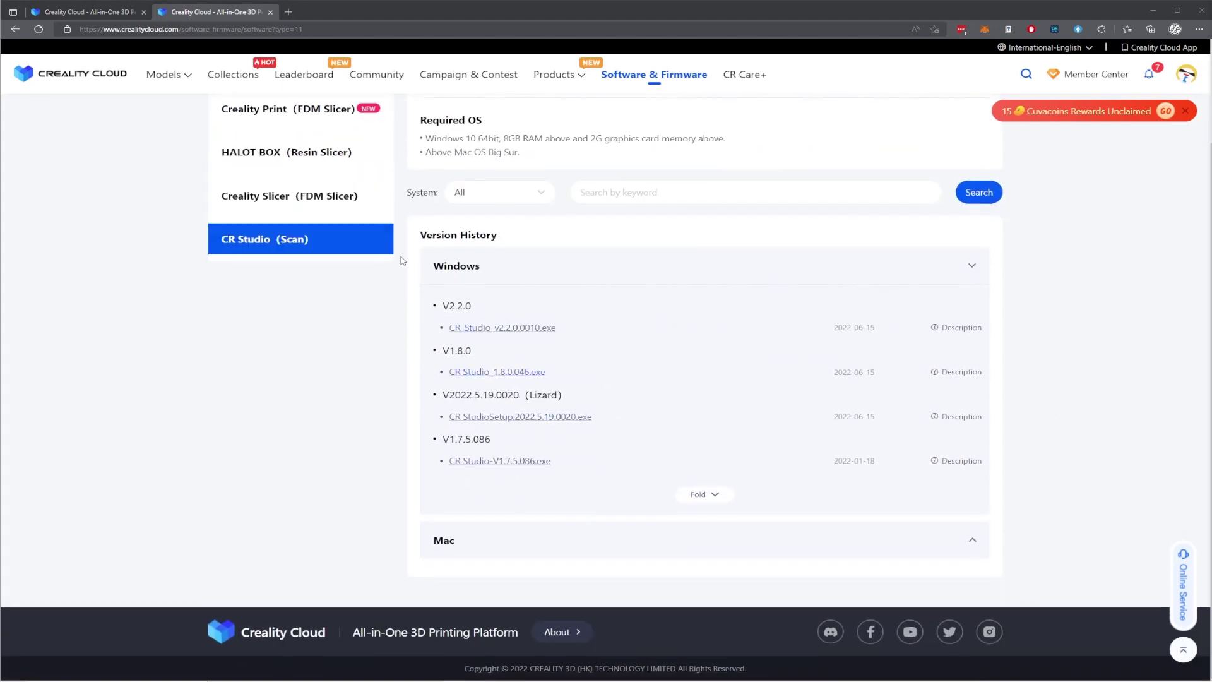
click(873, 541)
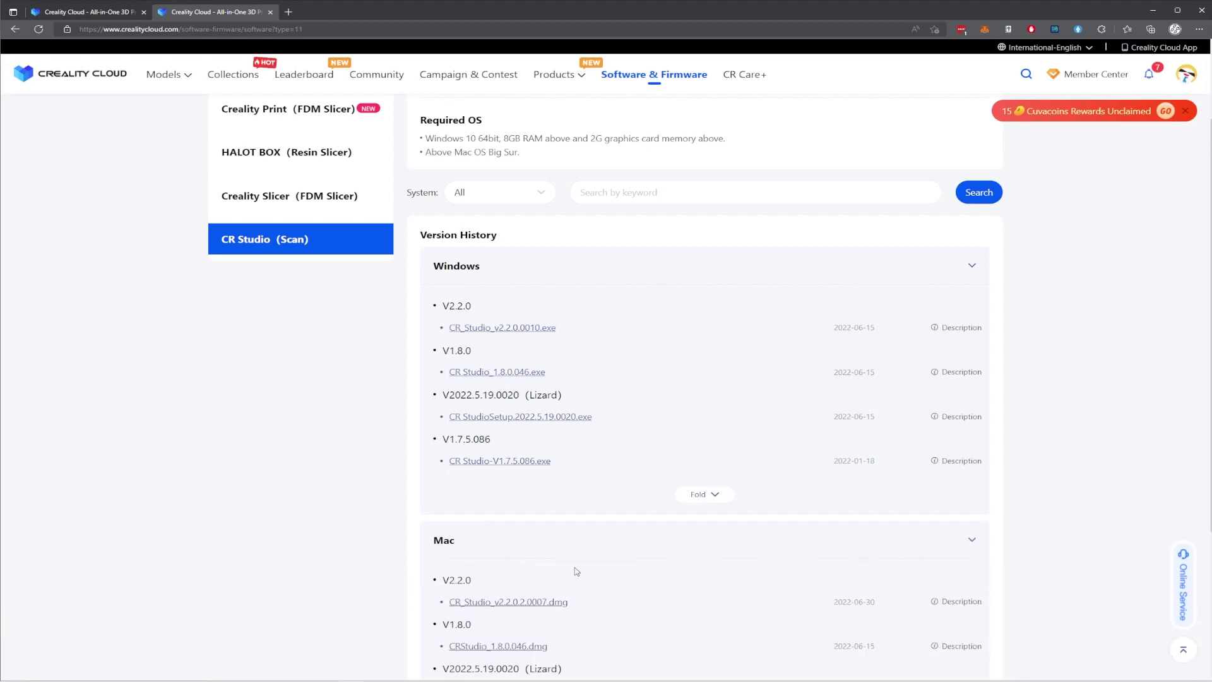
scroll(568, 524, down, 3)
scroll(1103, 399, up, 3)
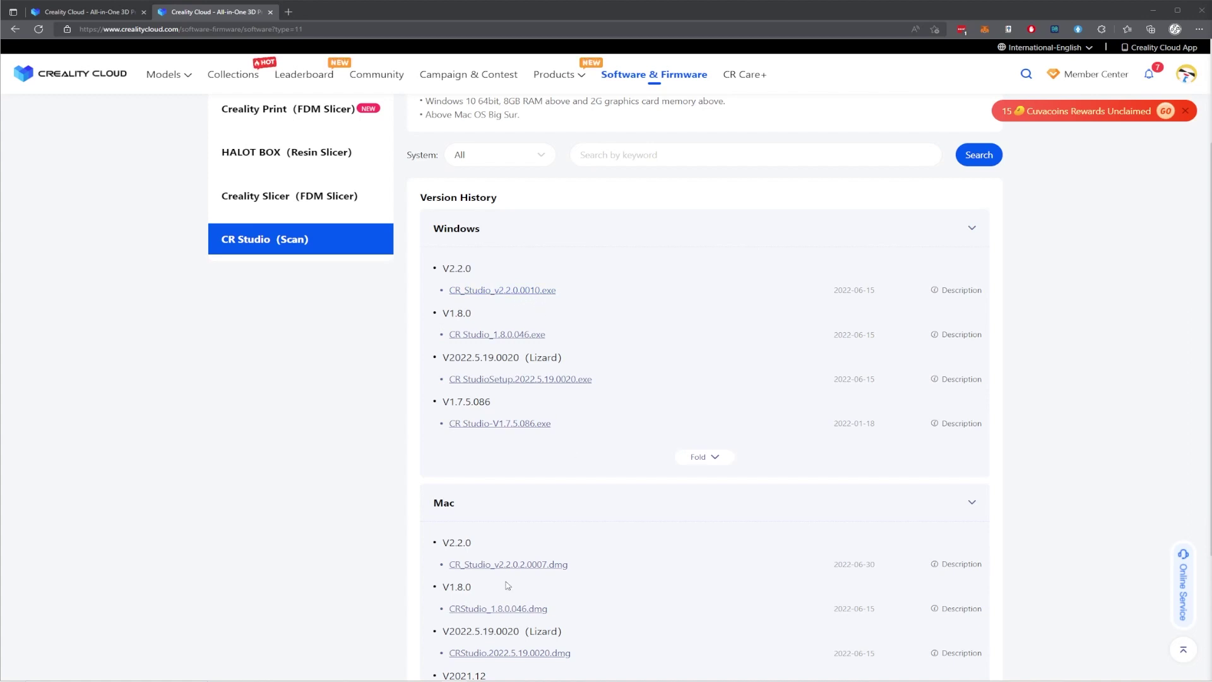
- Highlight the Windows and Mac v2.2.0 installer file names in the version lists
scroll(505, 505, down, 2)
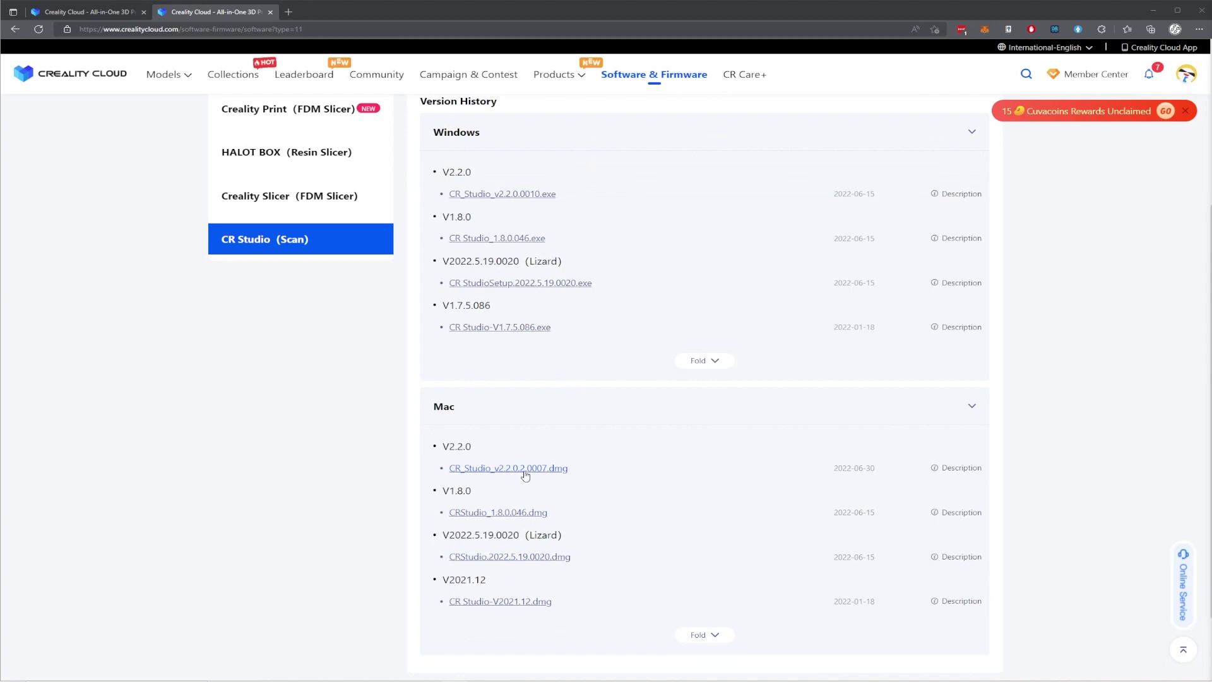
scroll(555, 476, up, 2)
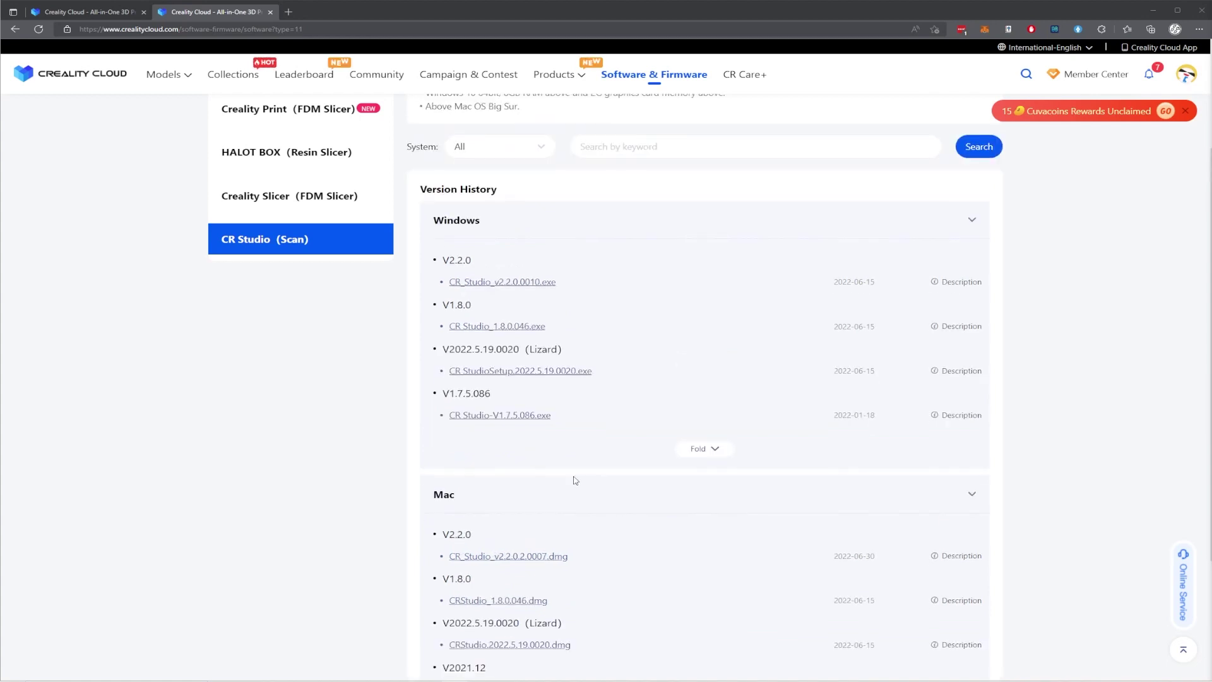
drag(576, 290, 448, 291)
drag(584, 566, 446, 565)
- Download the Windows CR_Studio_v2.2.0.0010.exe installer and open its setup window
click(1032, 408)
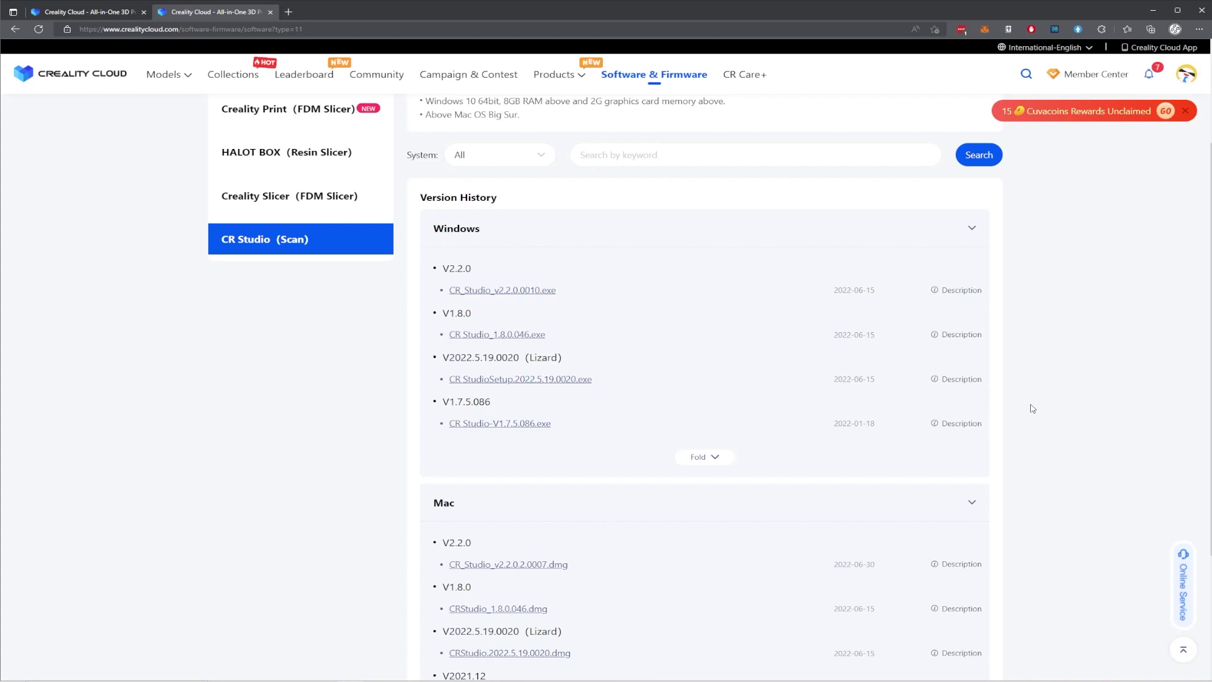
click(505, 291)
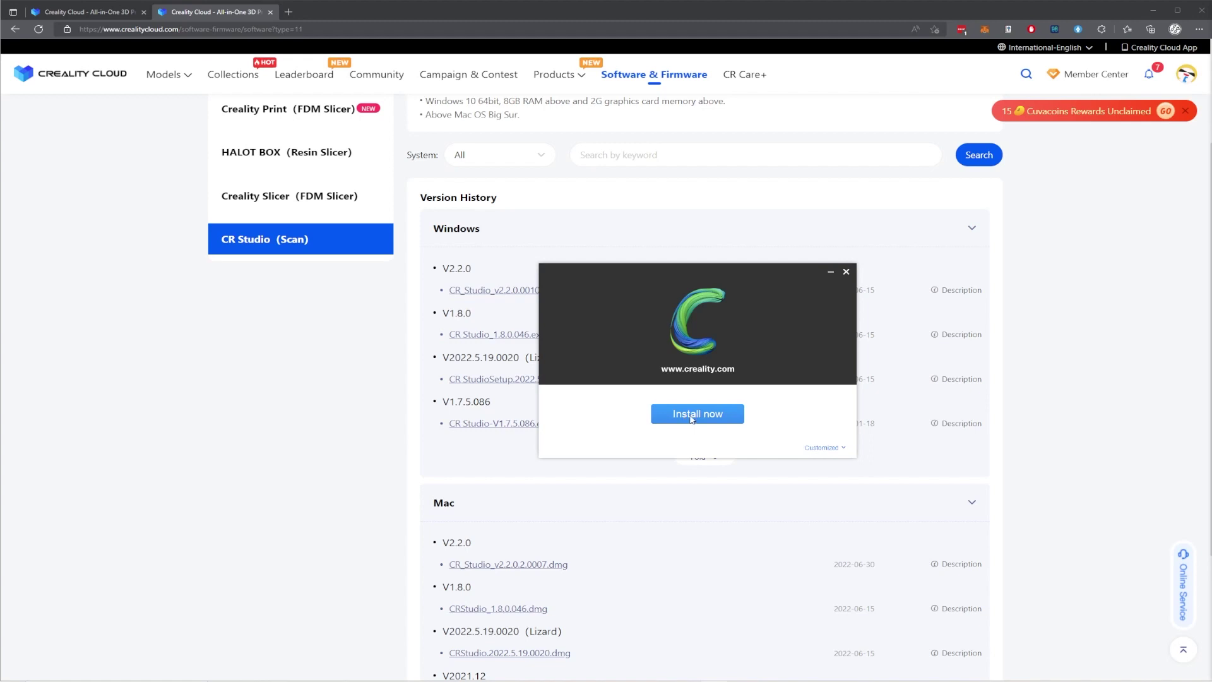
- Install CR Studio 2.2.0.0010 with CR-Scan Lizard as the supported device, then start it
click(692, 419)
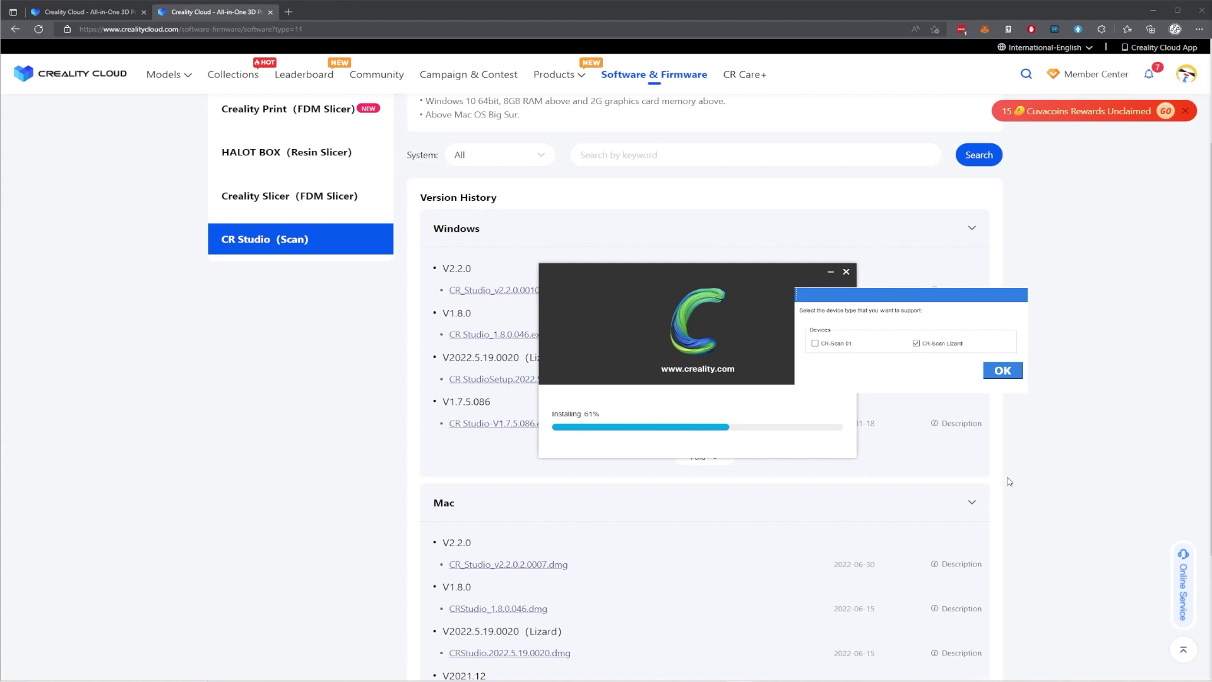
click(1001, 371)
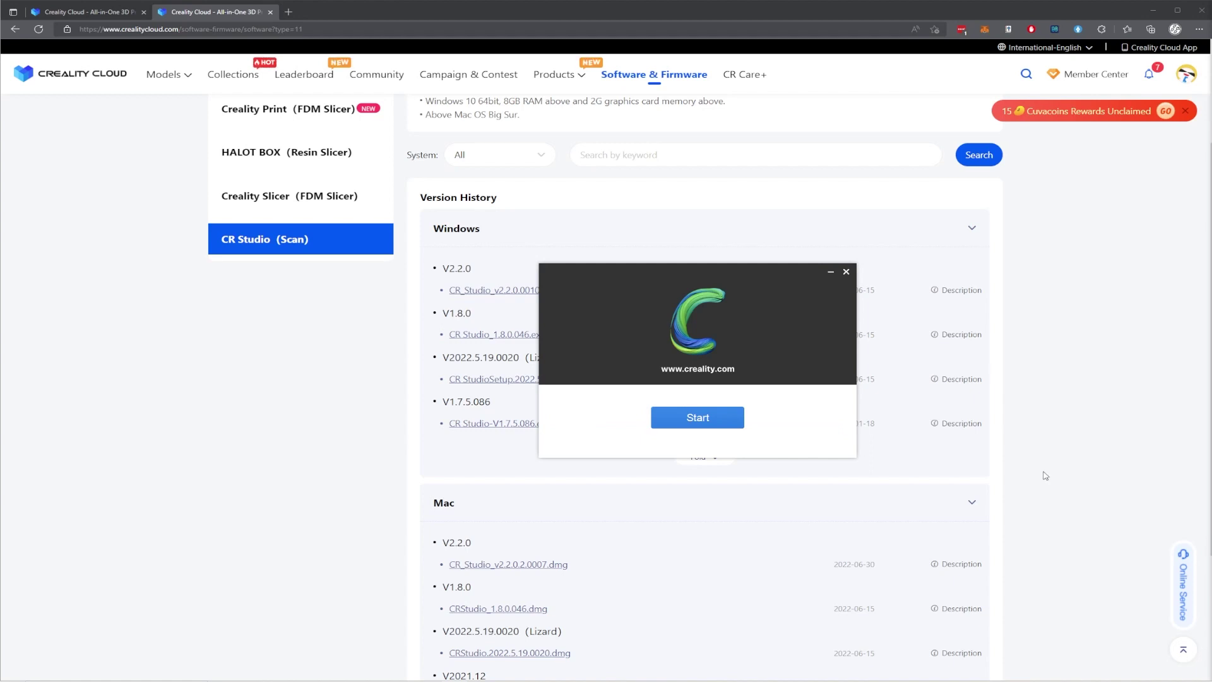
click(697, 420)
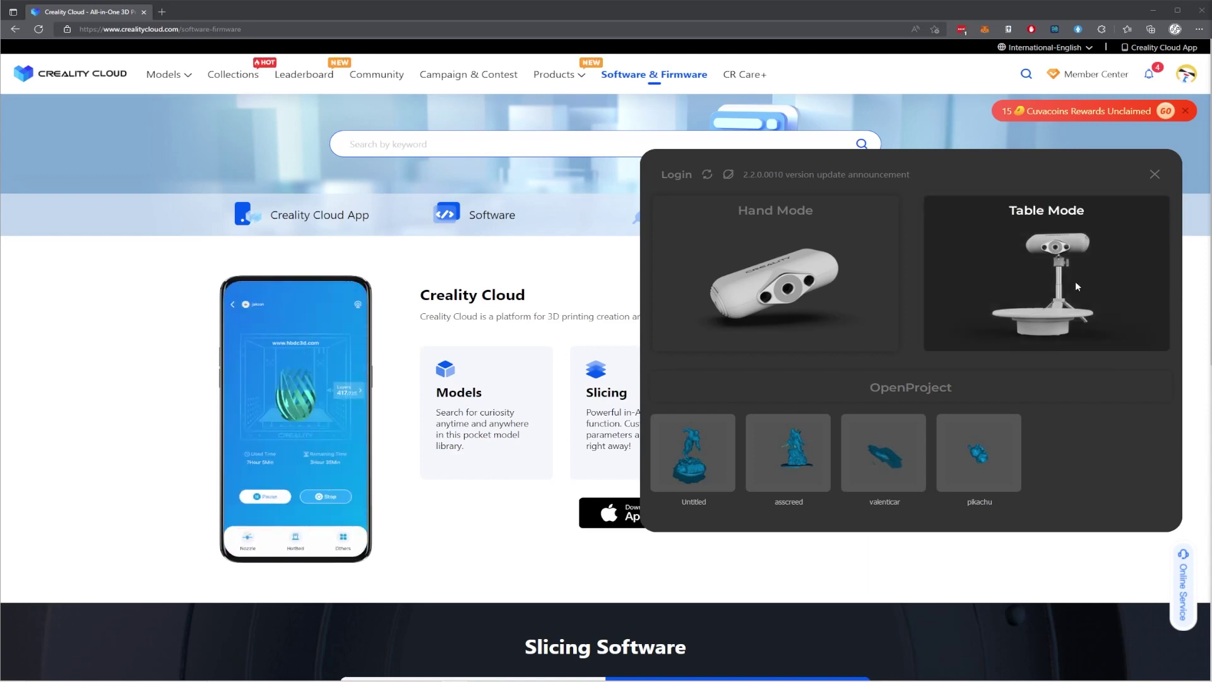
- Enter the Table Mode workspace and show the Generic settings via File > Settings
click(1074, 282)
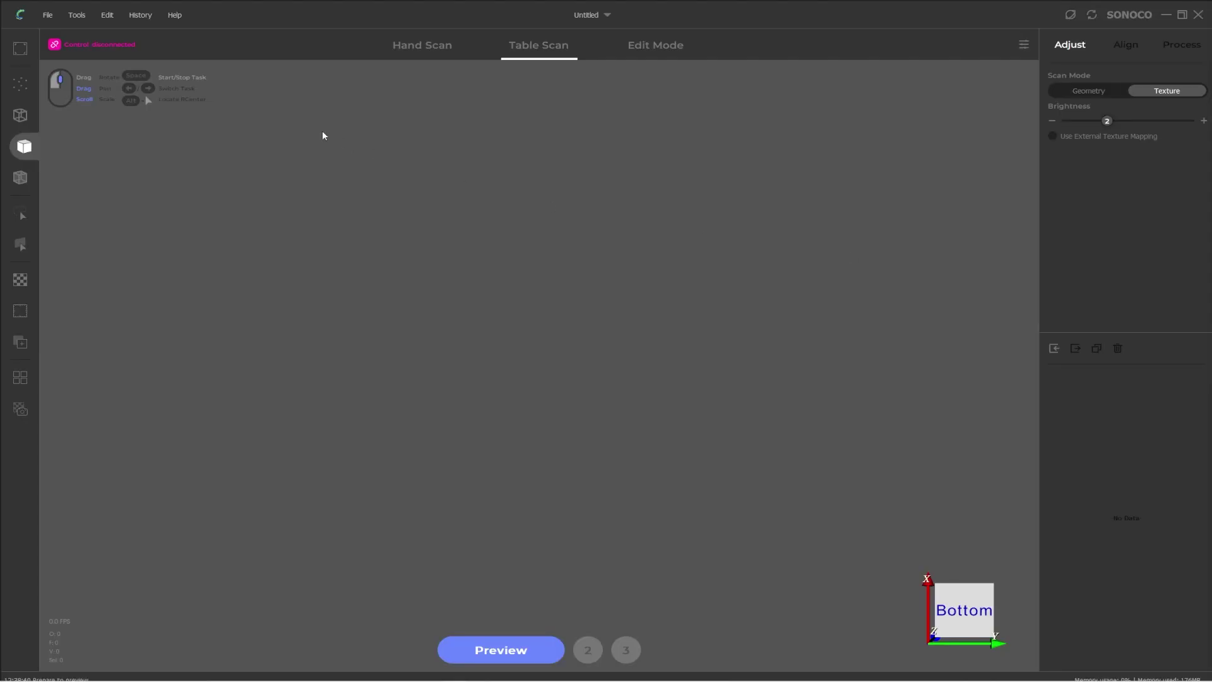
click(47, 15)
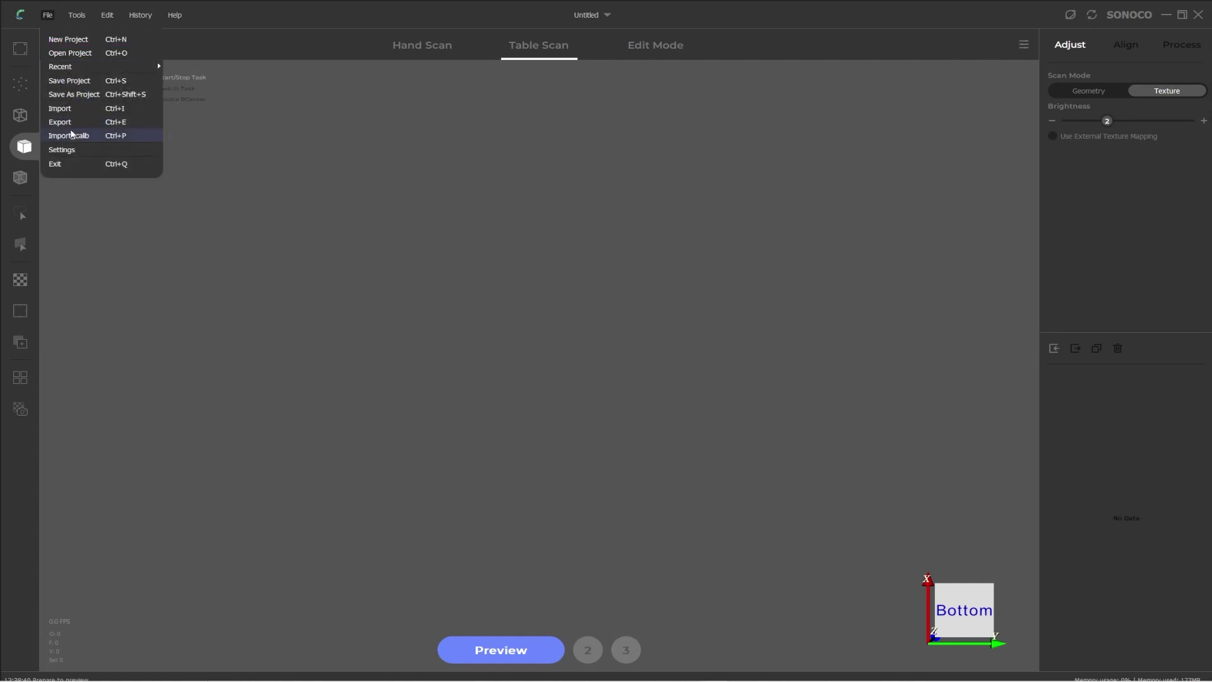
click(70, 149)
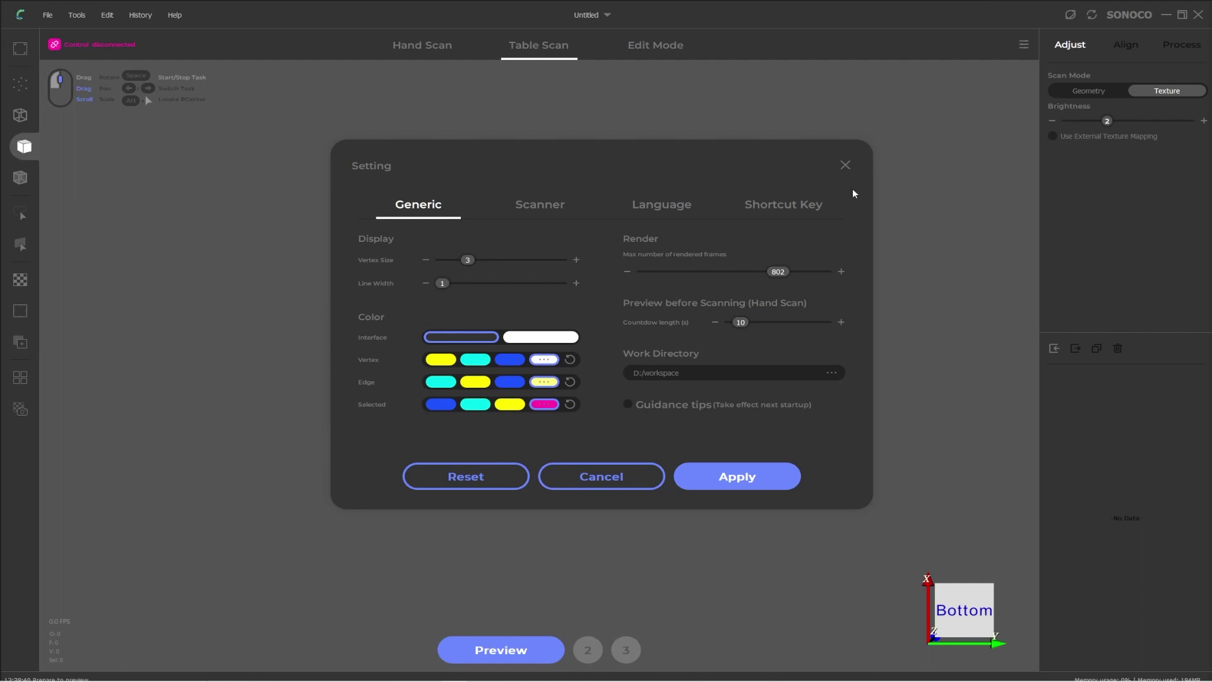
- Cancel the settings, reopen them, and show the Scanner page listing CR-Scan 01 and CR-Scan Lizard
click(601, 482)
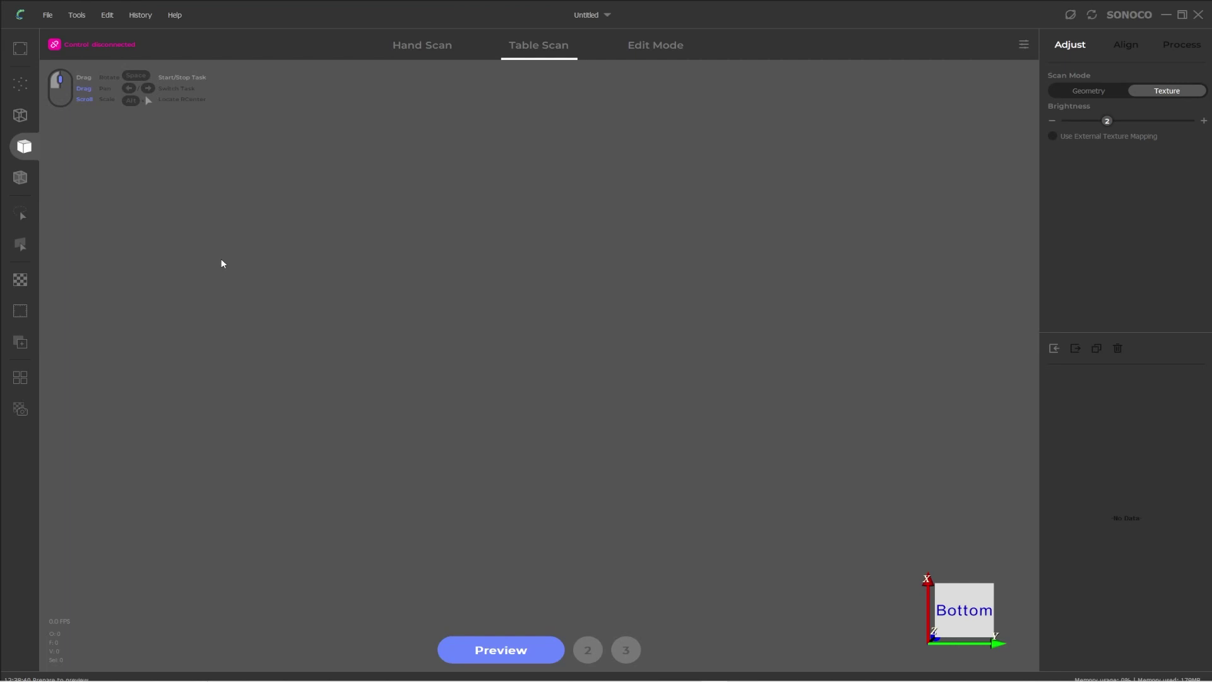
click(47, 15)
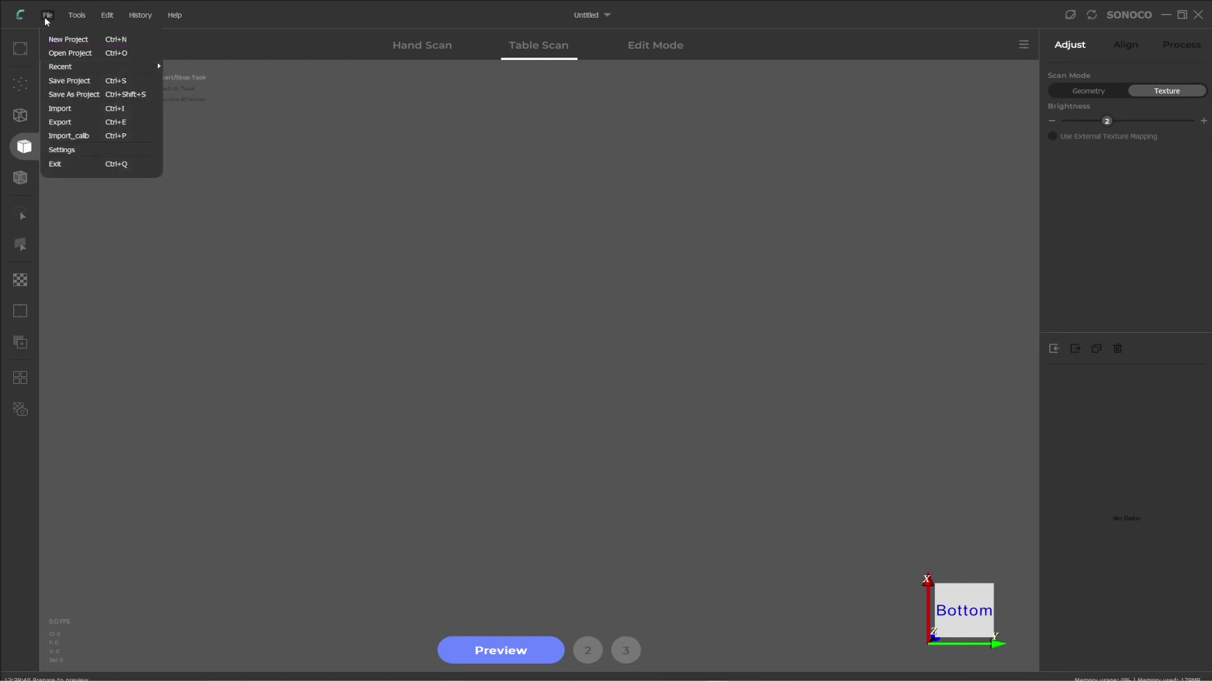
click(70, 152)
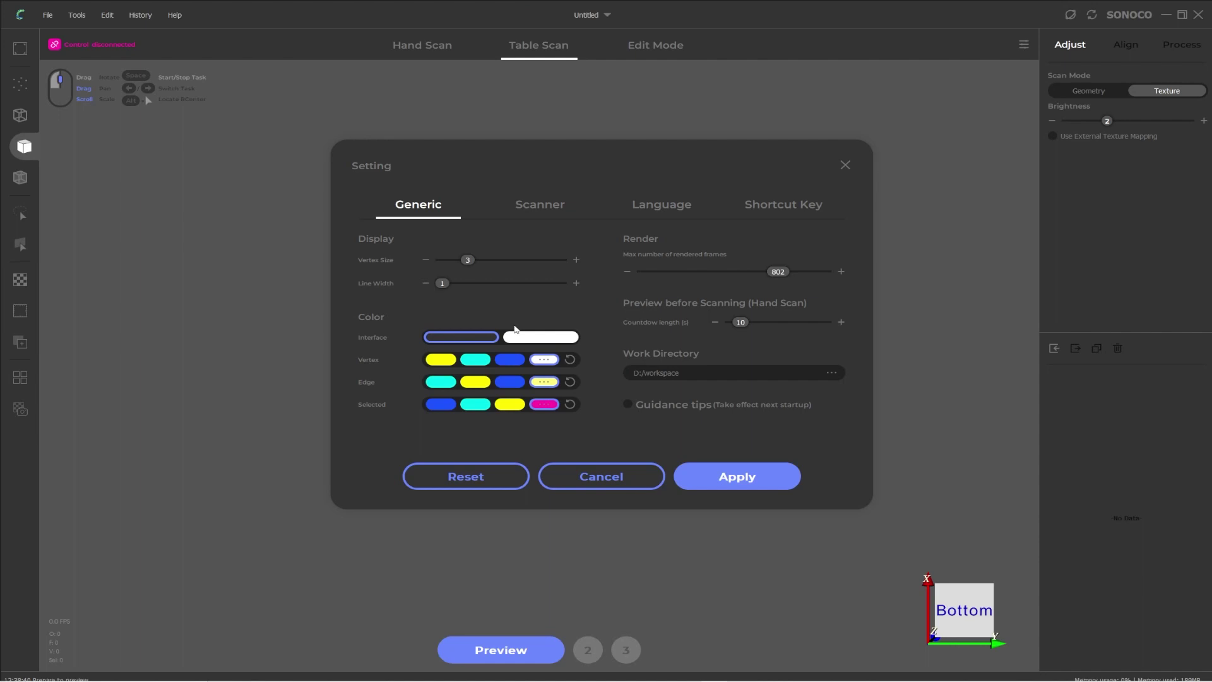
click(532, 210)
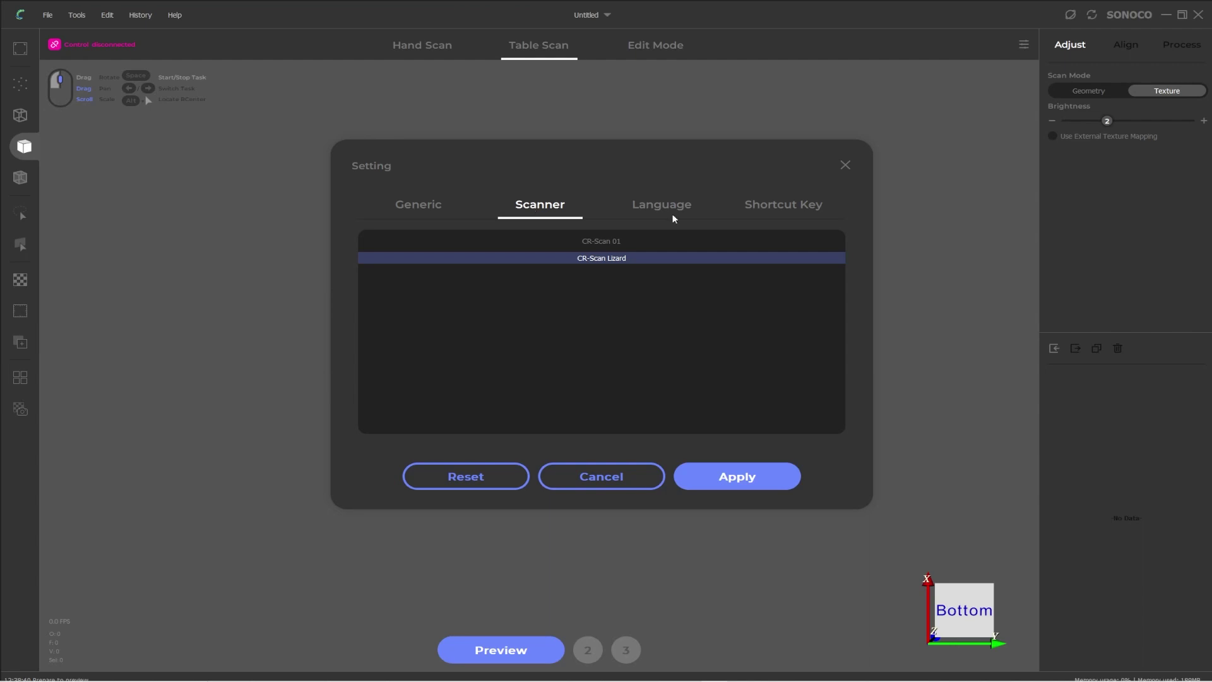
- Select CR-Scan 01, view the Language and Shortcut Key pages, then close the Setting dialog
click(619, 242)
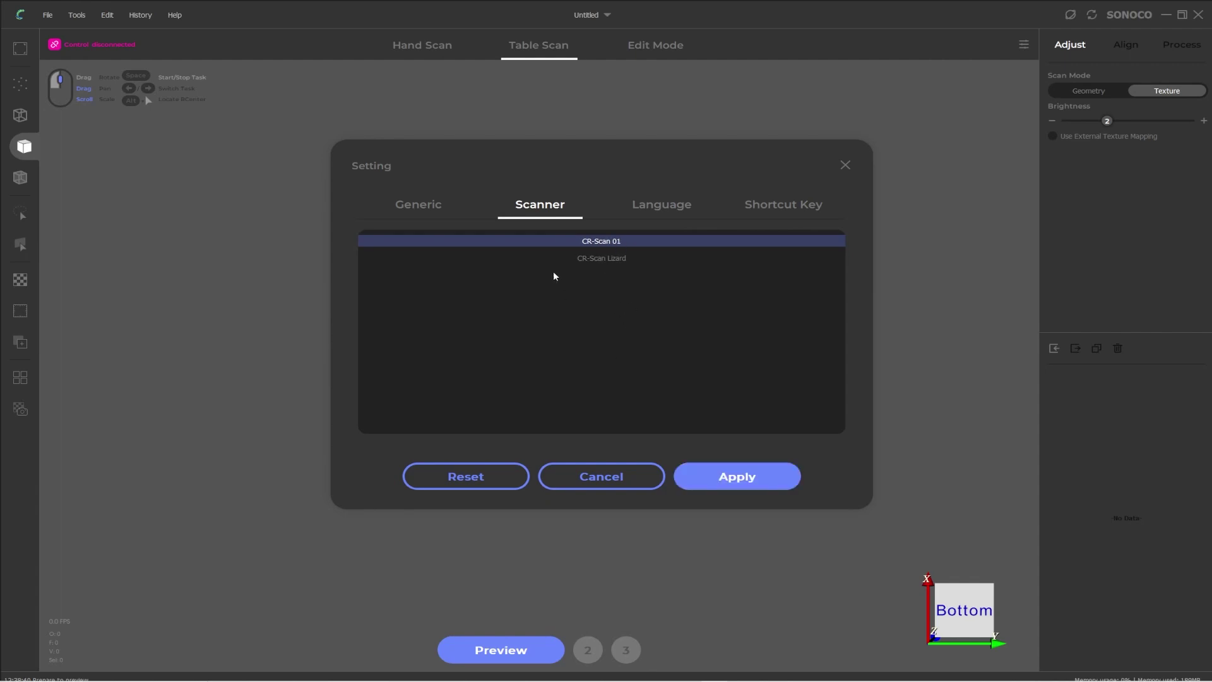
click(644, 215)
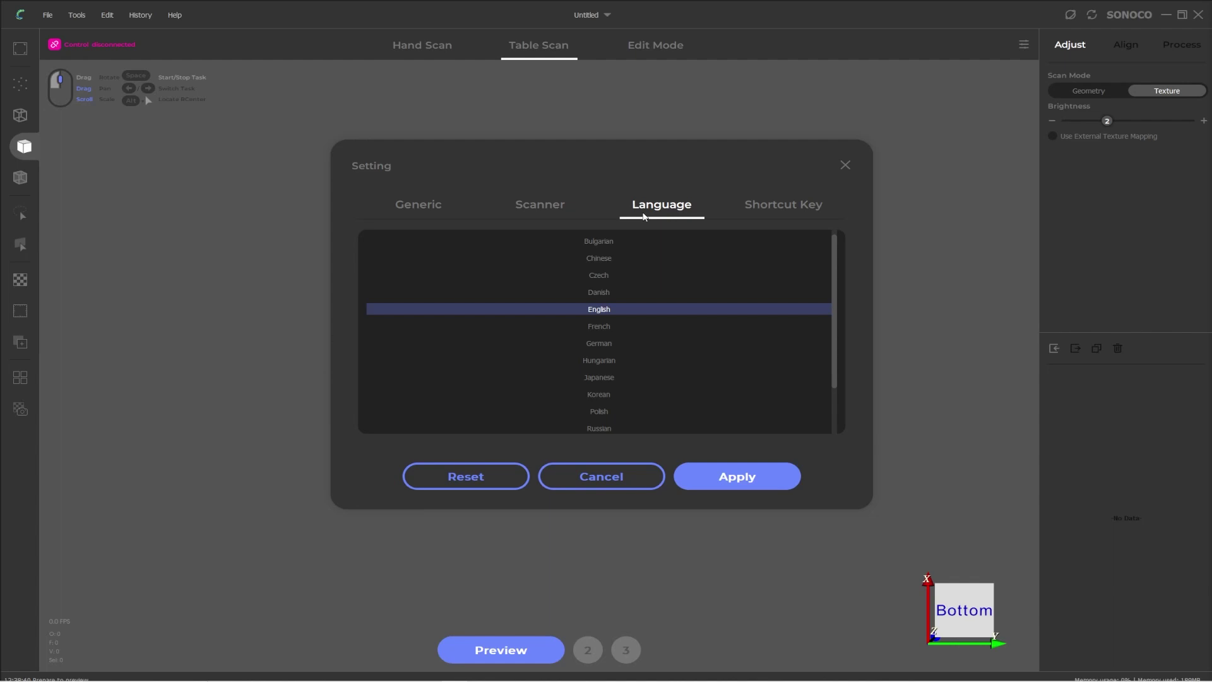
click(788, 205)
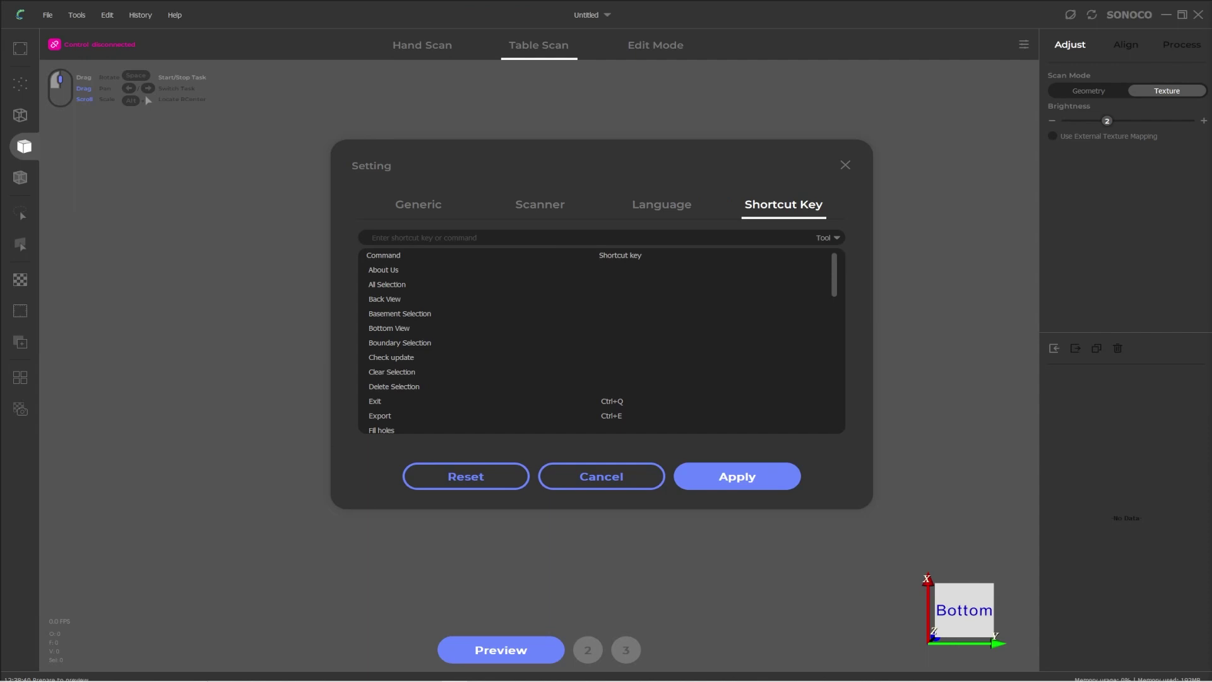
click(845, 167)
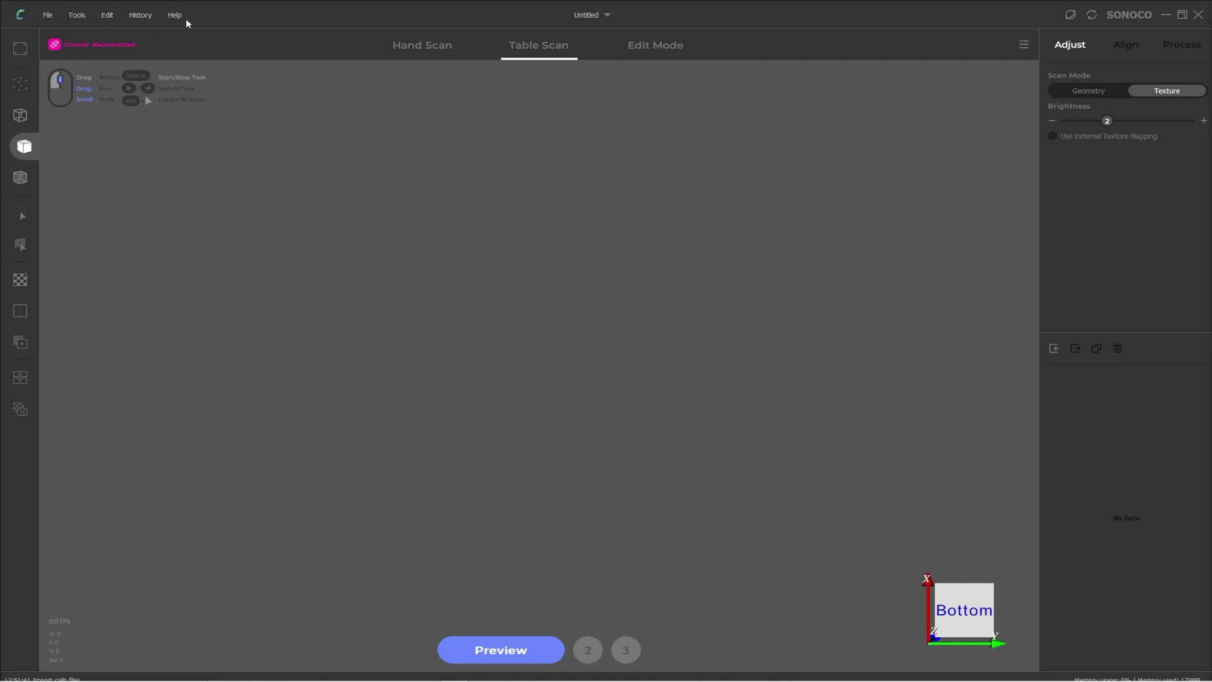
- Show the File menu with its project, import, Import_calib, export and Settings commands
click(50, 16)
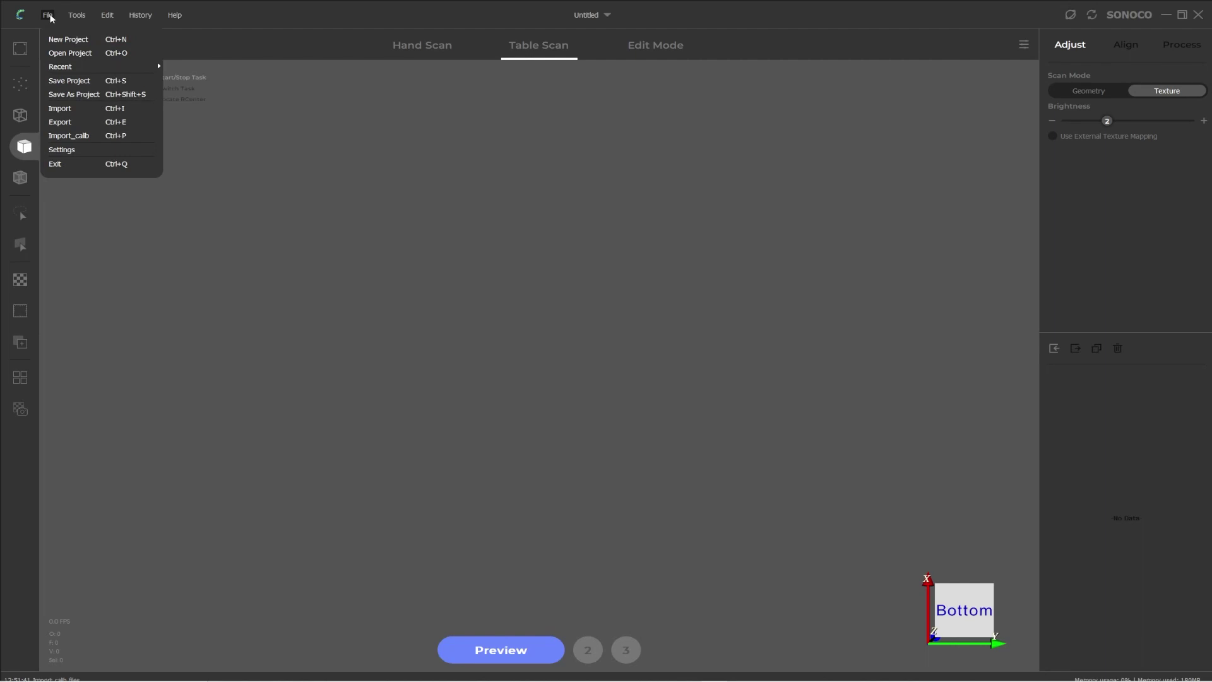
- Browse the Tools > Camera Views and Project Mode submenus, then the Edit menu's mesh-repair commands
mouse_move(74, 15)
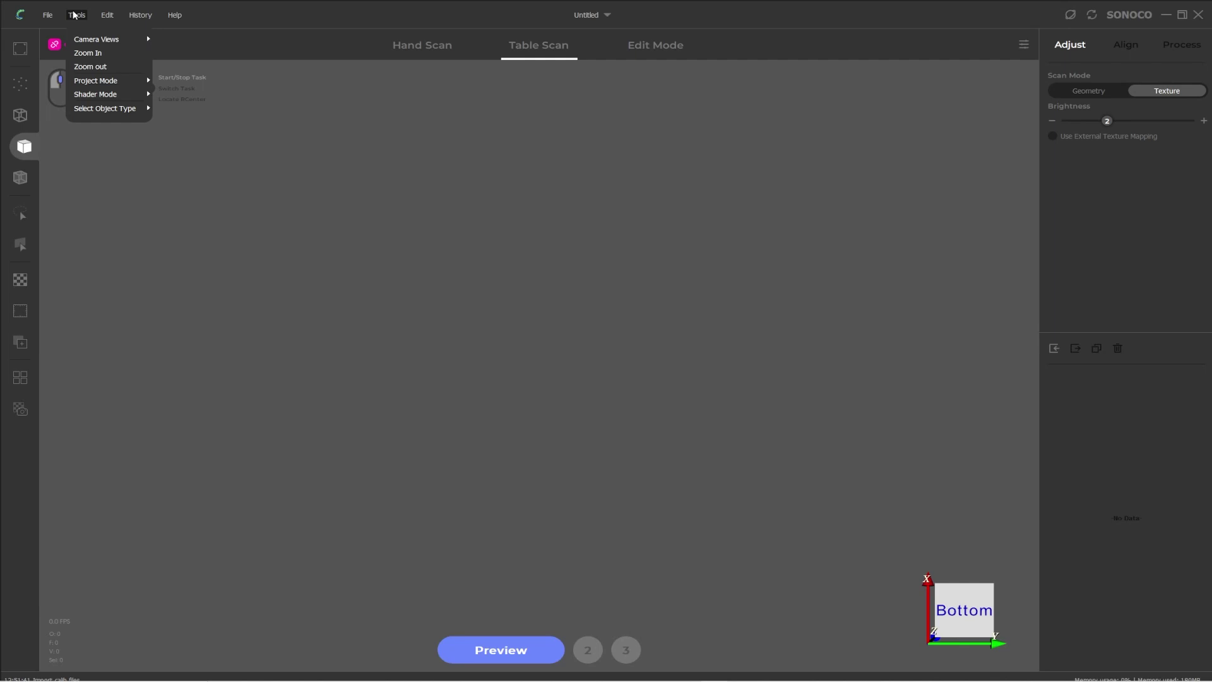
mouse_move(85, 40)
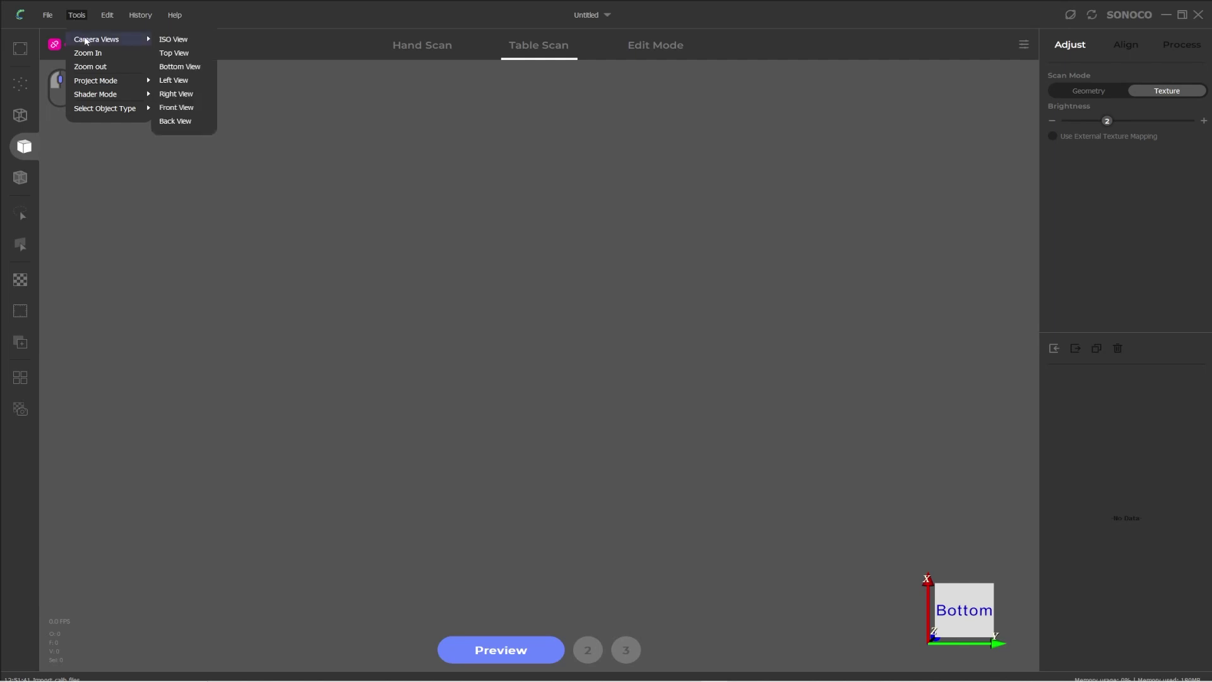
mouse_move(94, 81)
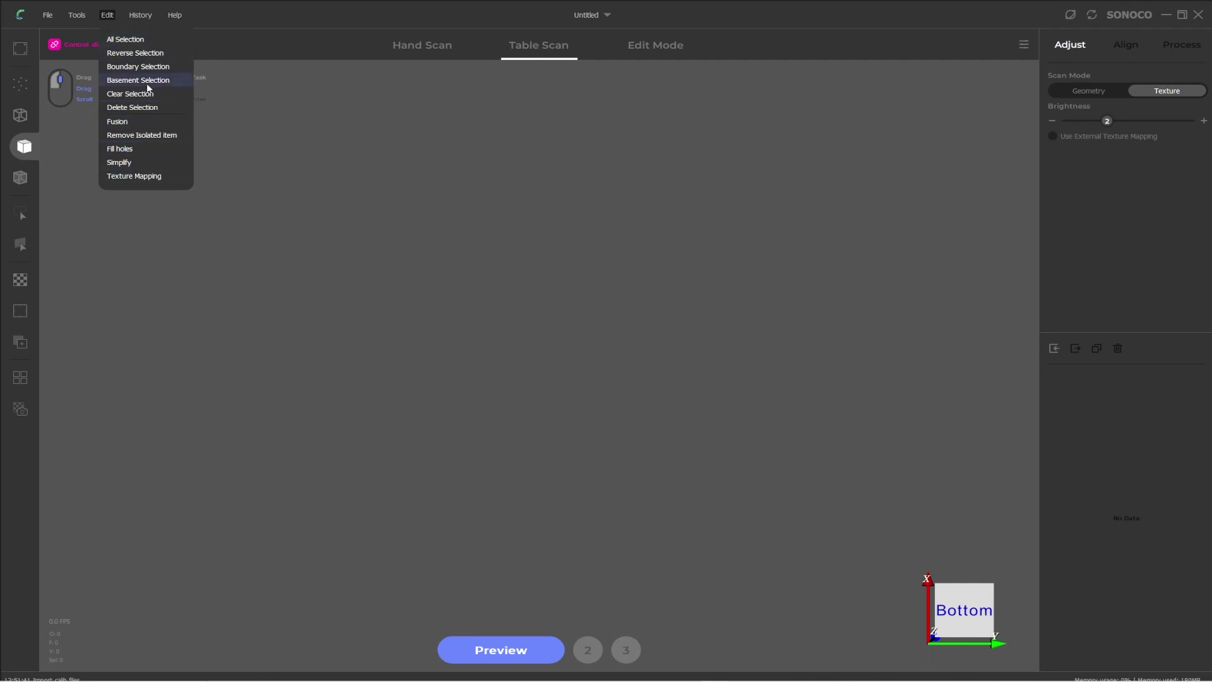
- Close the Edit menu, view the Help and update options, and check the selection tool flyout
click(143, 26)
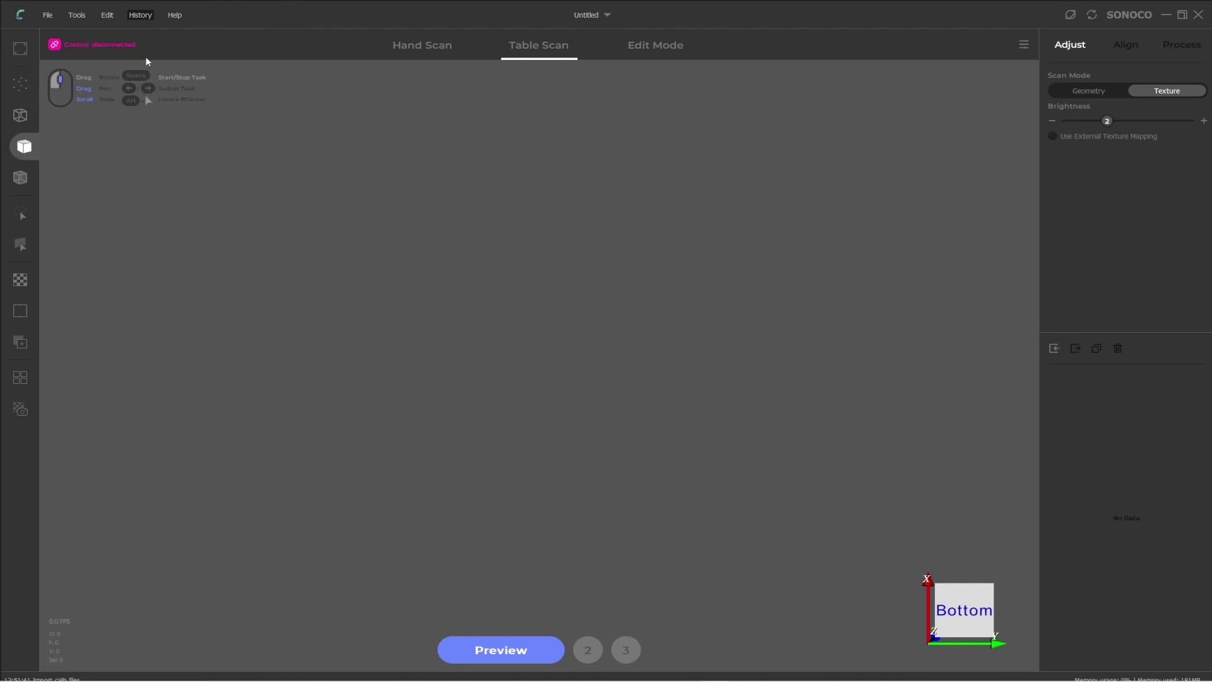
click(174, 16)
mouse_move(11, 205)
- Cycle through the Hand Scan, Edit Mode and Table Scan tabs, ending on Table Scan
click(413, 48)
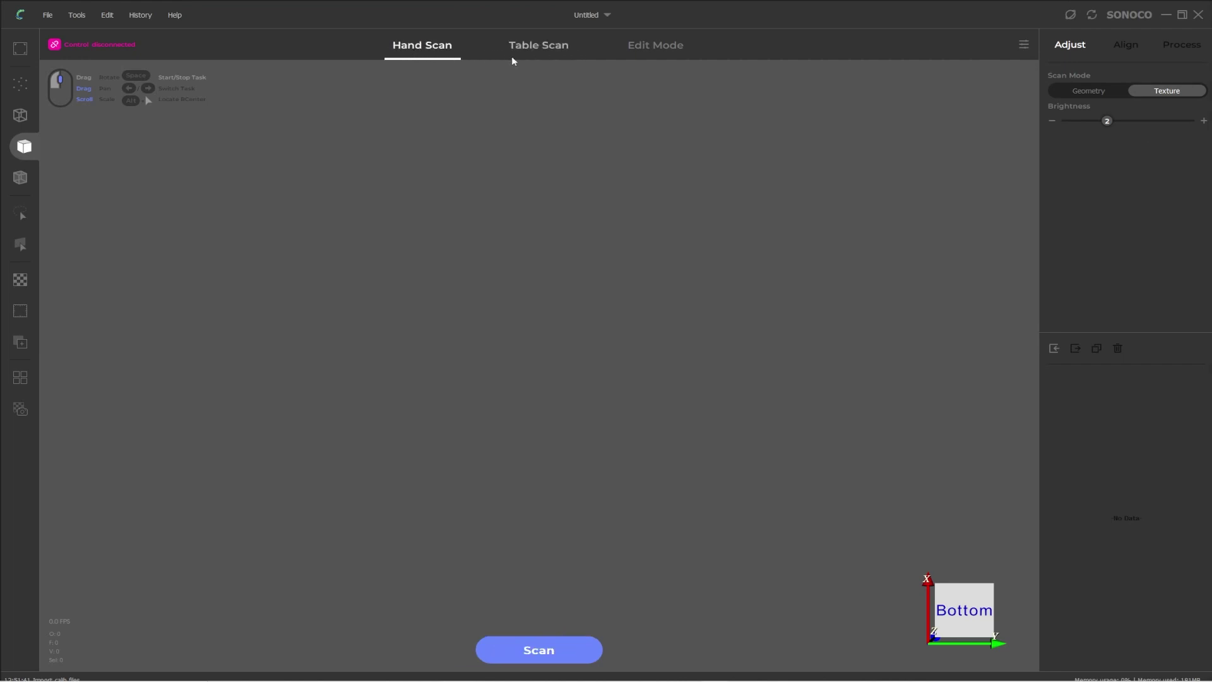
click(551, 50)
click(647, 46)
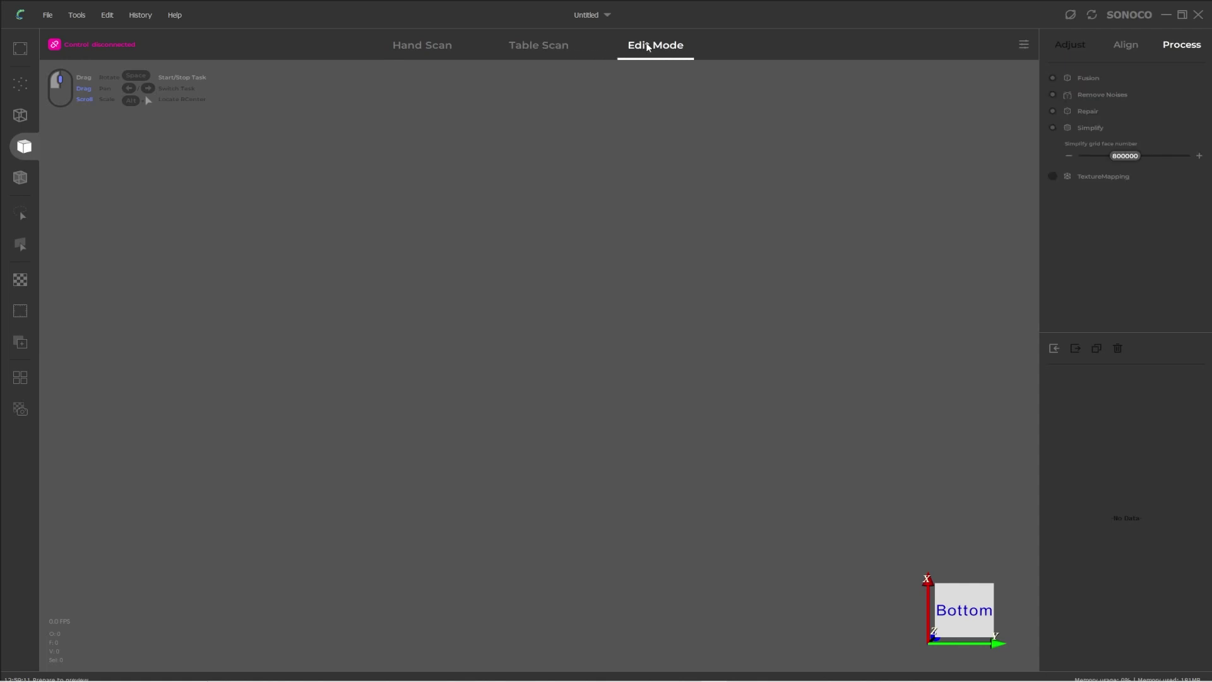
key(Left)
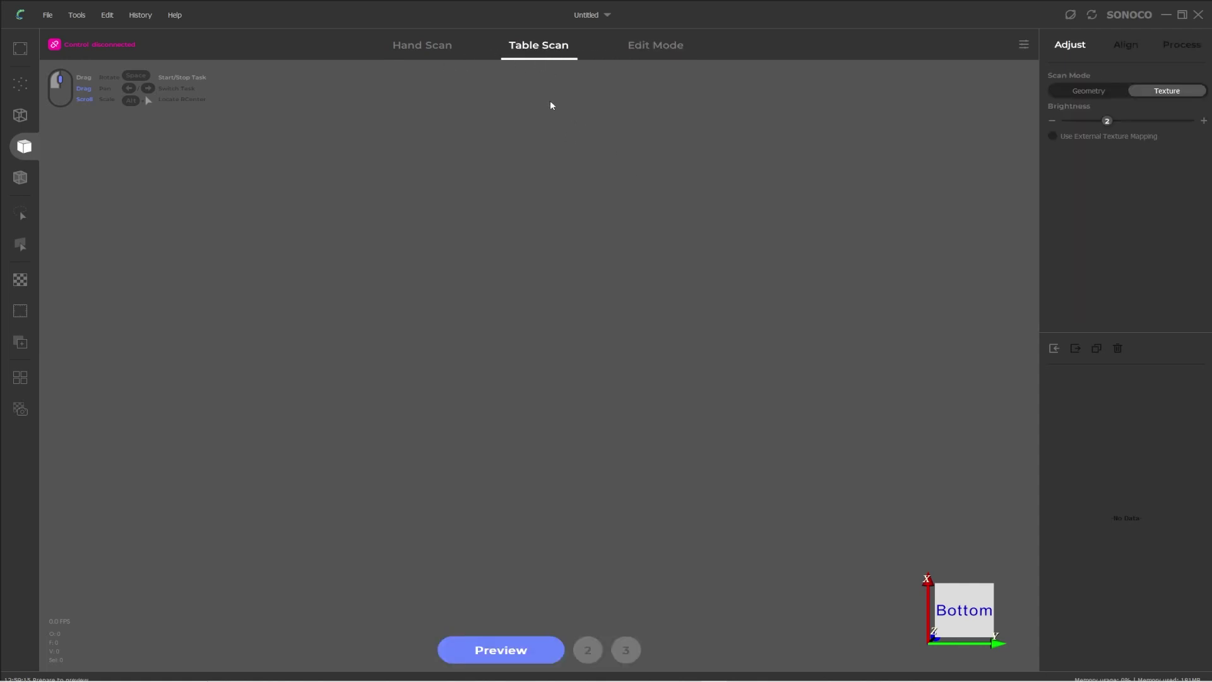
click(453, 51)
click(546, 49)
click(629, 48)
click(554, 59)
click(1081, 94)
click(1155, 94)
- Hide the shortcut guide and load the recent sample figurine scan project from the File menu
click(56, 101)
click(48, 15)
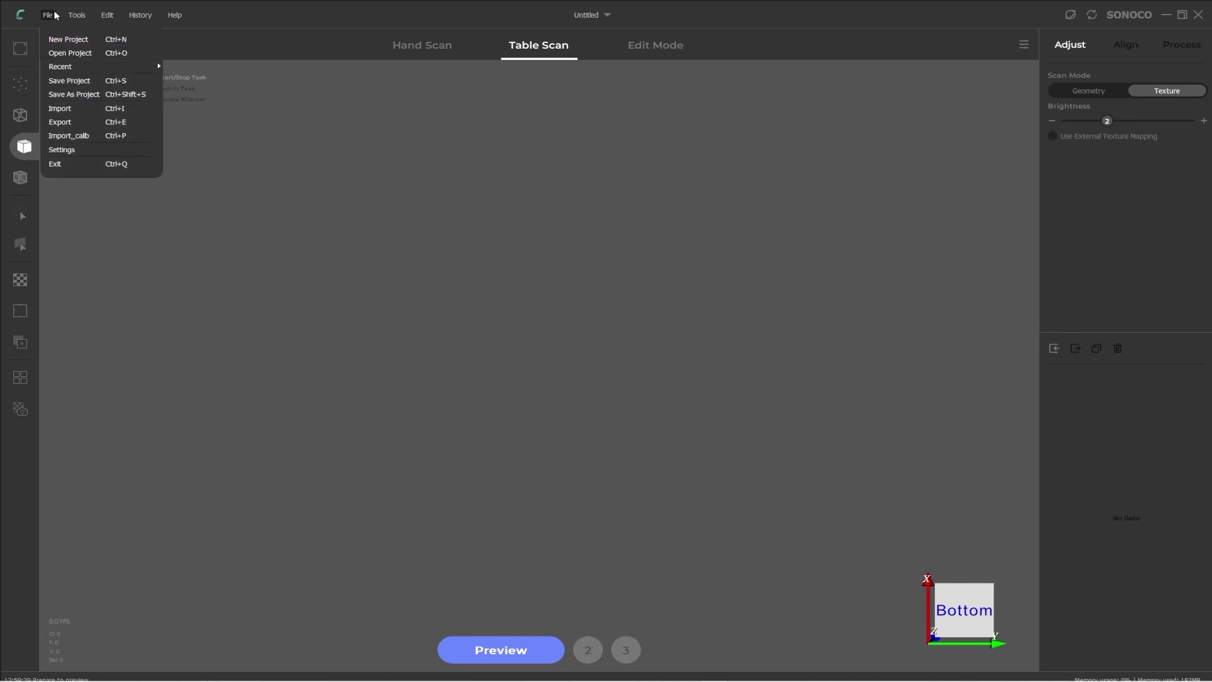
click(189, 66)
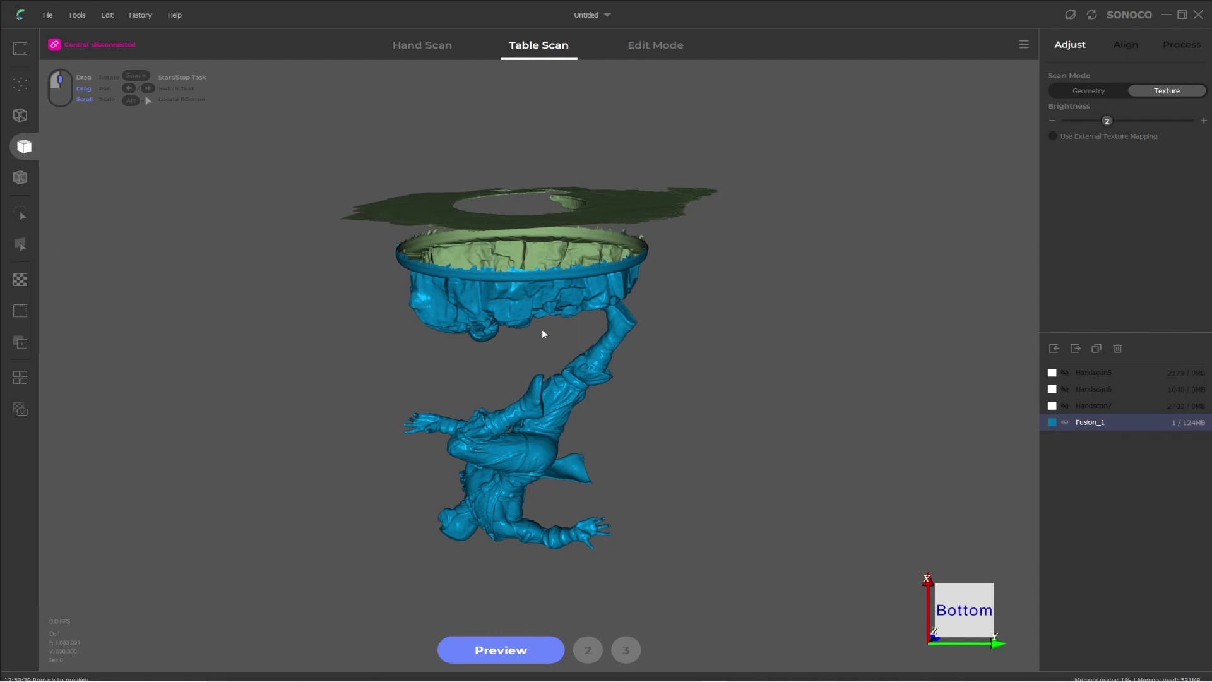
- Zoom, orbit and pan the statue model so it stands upright facing the front
scroll(542, 328, down, 3)
scroll(543, 335, up, 5)
scroll(544, 337, down, 3)
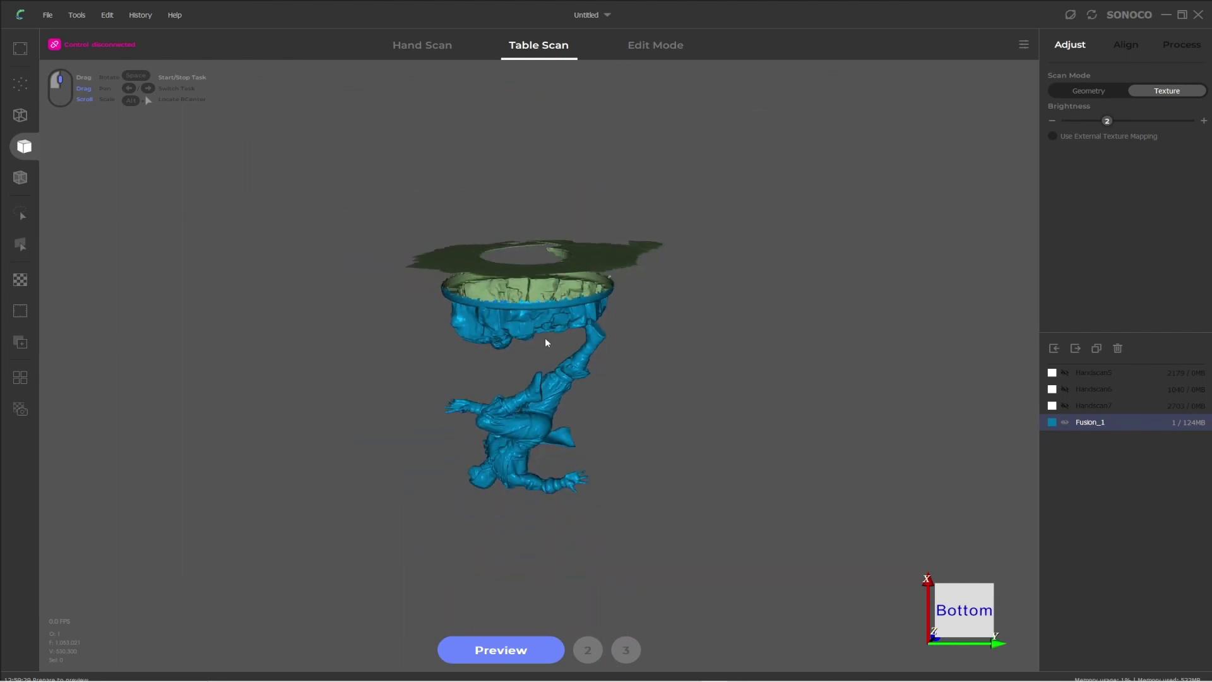
scroll(544, 338, up, 2)
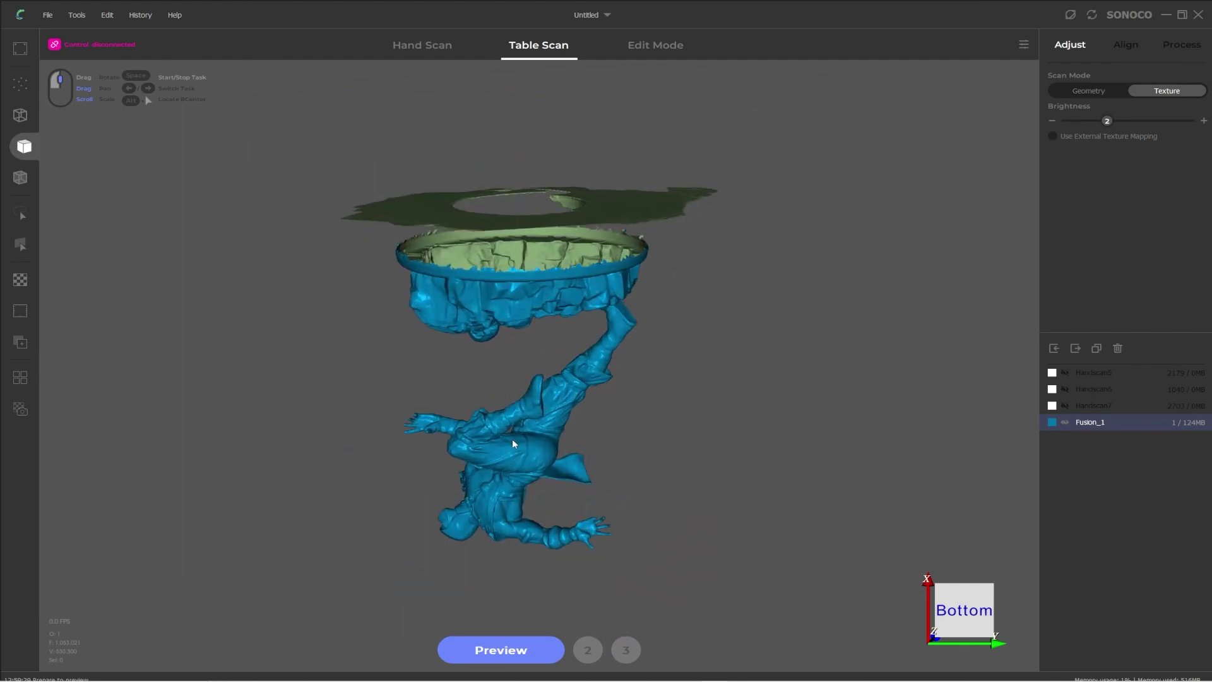
drag(512, 443, 617, 405)
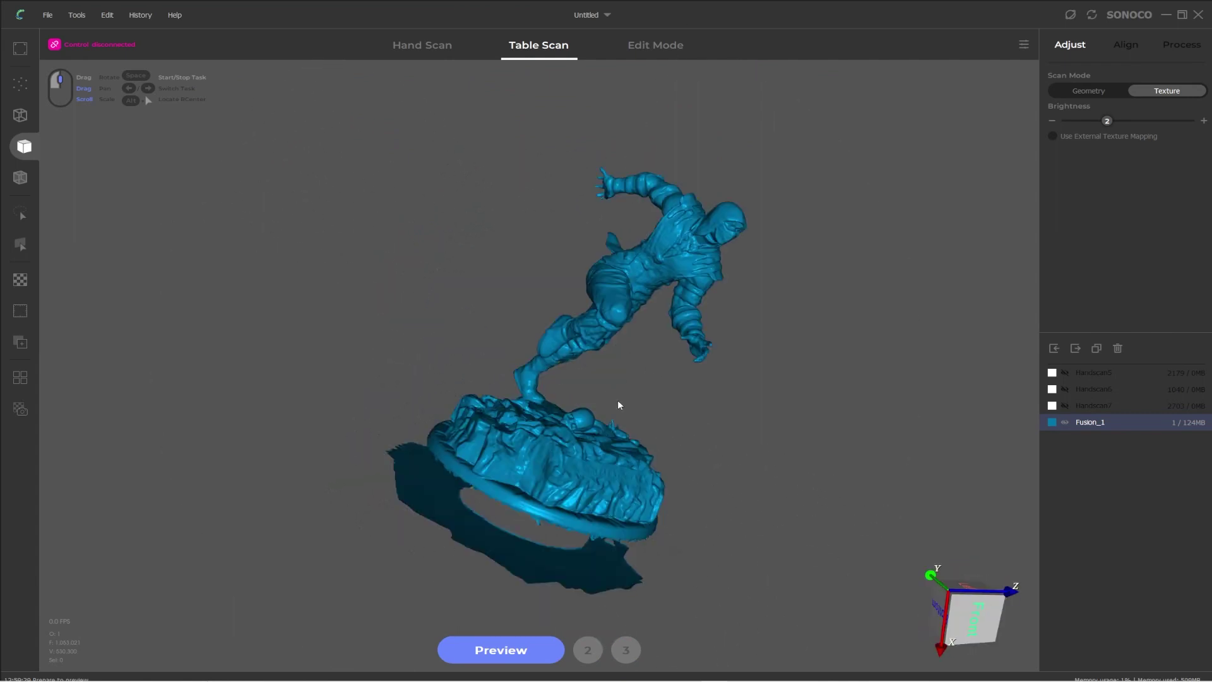
middle_drag(638, 382, 555, 425)
drag(683, 479, 1088, 600)
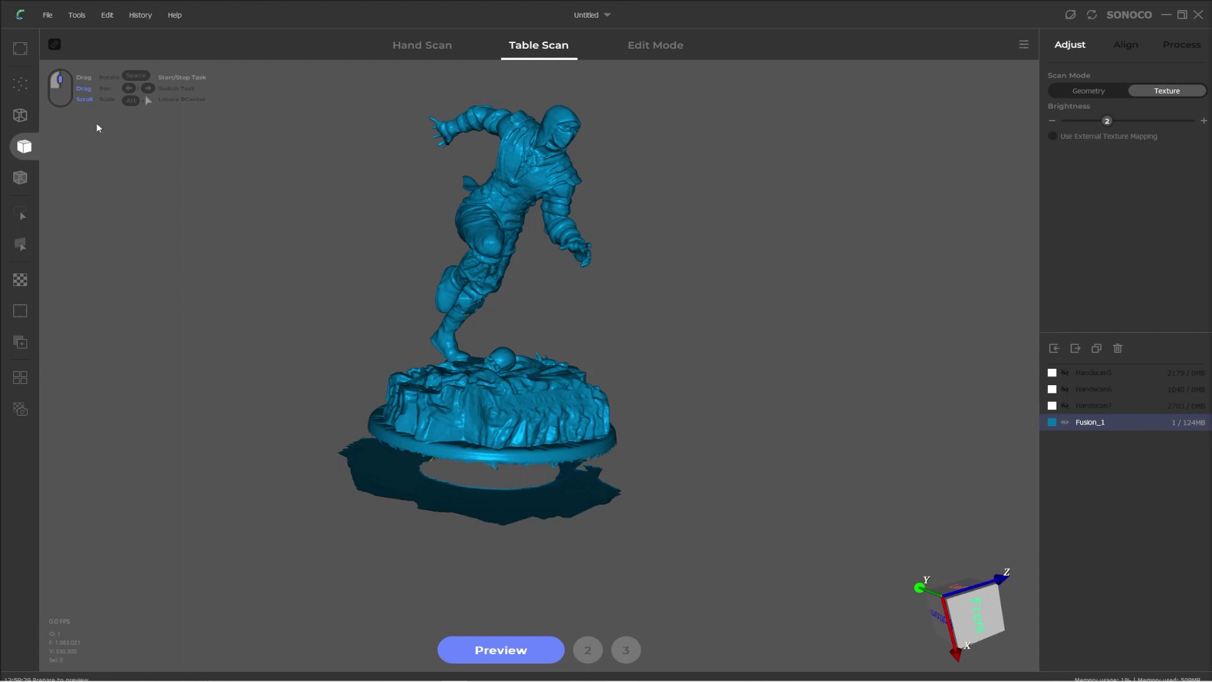
- Hide the shortcut guide and bring up the Calibration import dialog via File > Import_calib
click(55, 45)
click(48, 15)
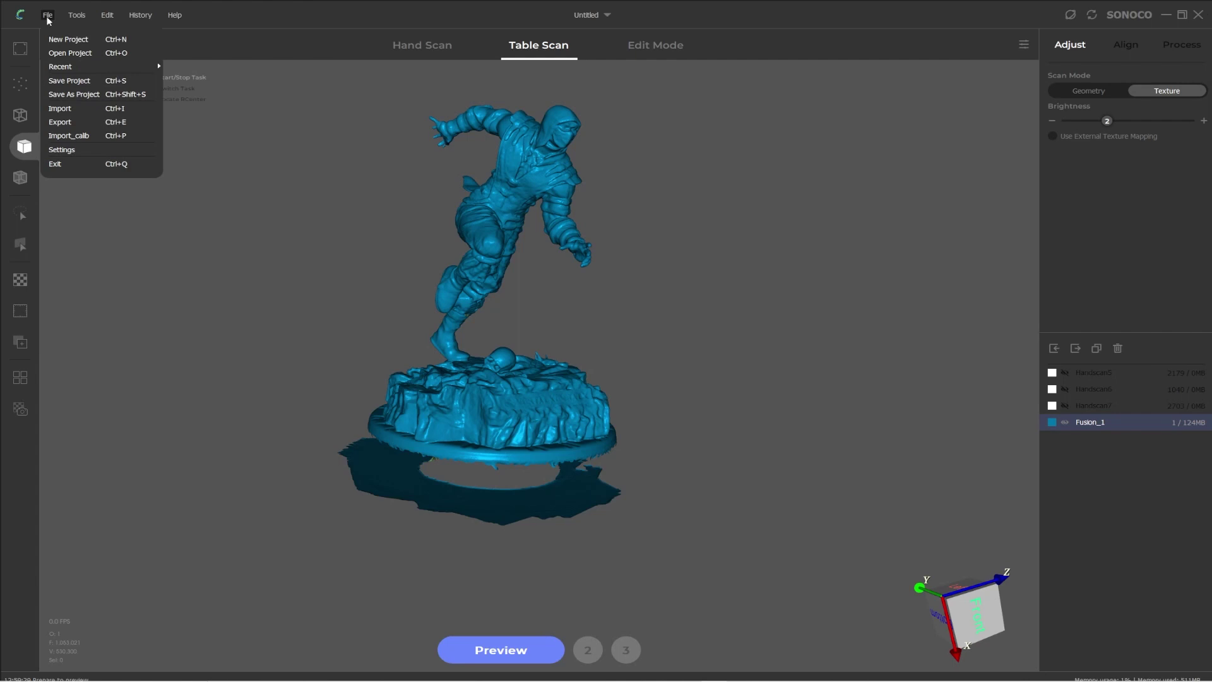
click(64, 137)
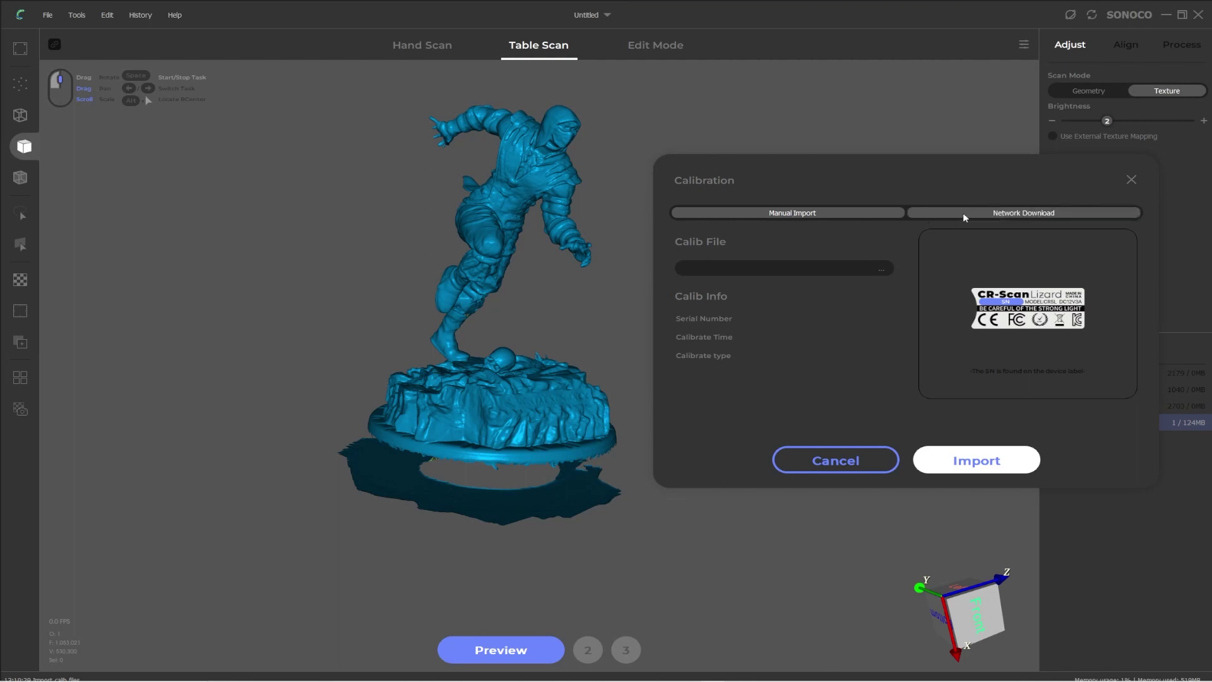
- Skip picking a local calibration file and download the CR-Scan Lizard calibration via Network Download instead
click(881, 269)
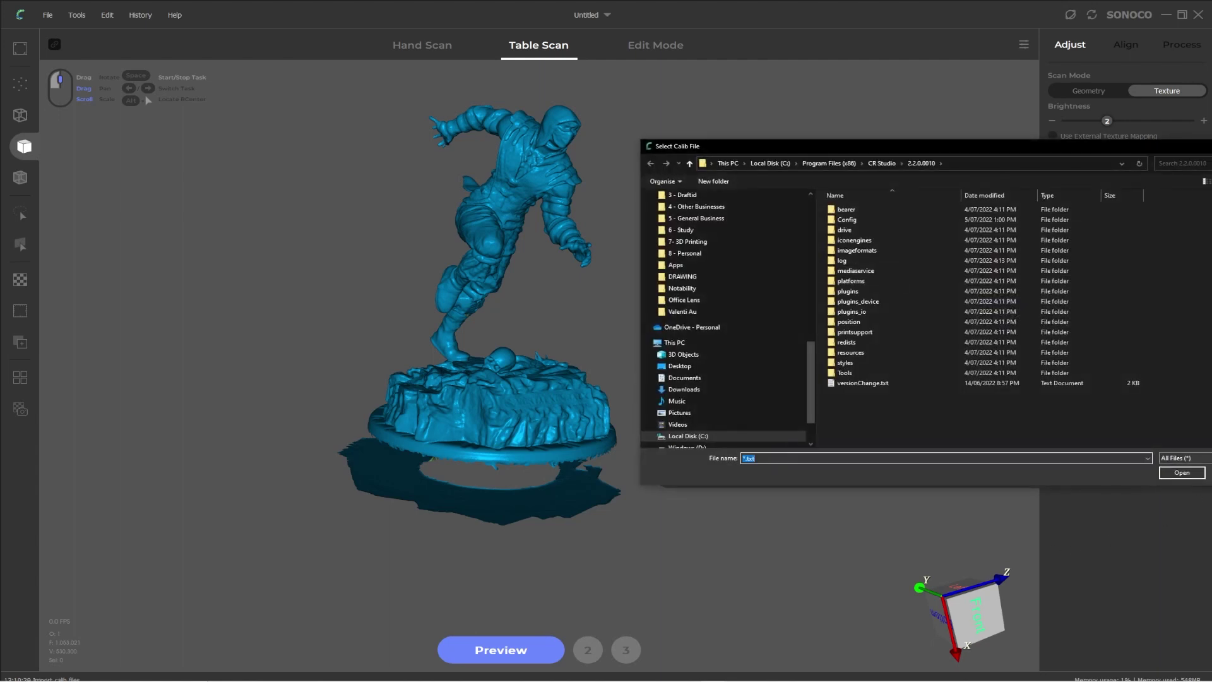
key(Escape)
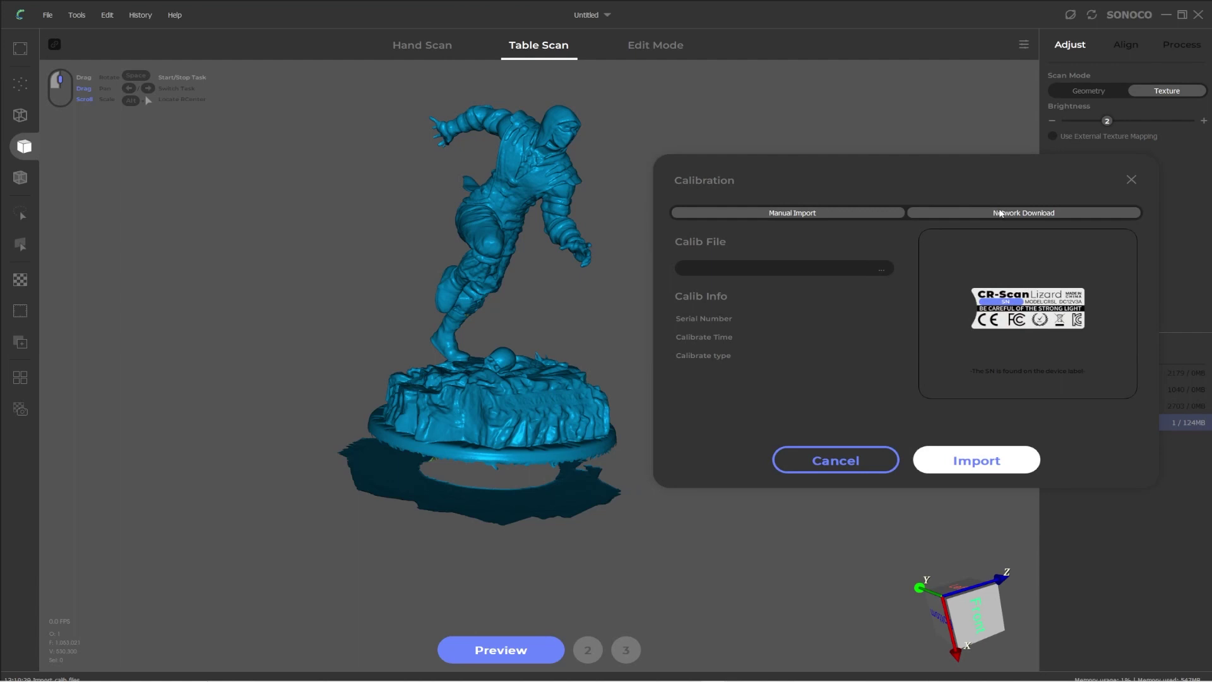
click(1001, 213)
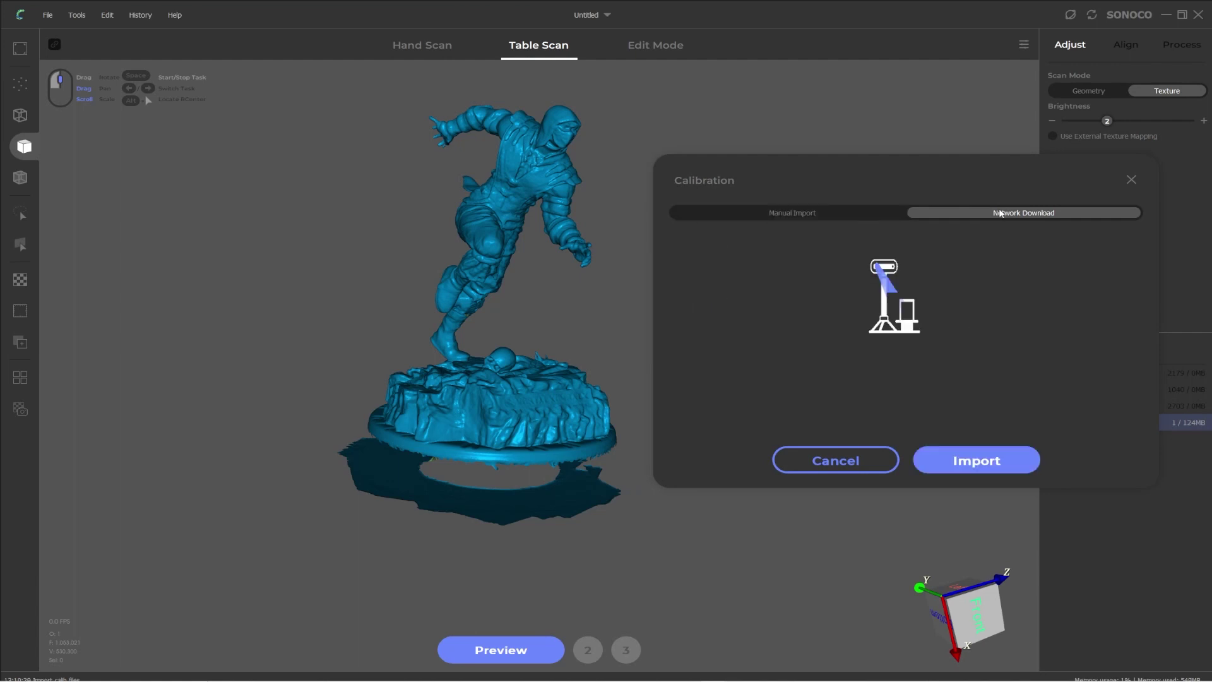
click(964, 462)
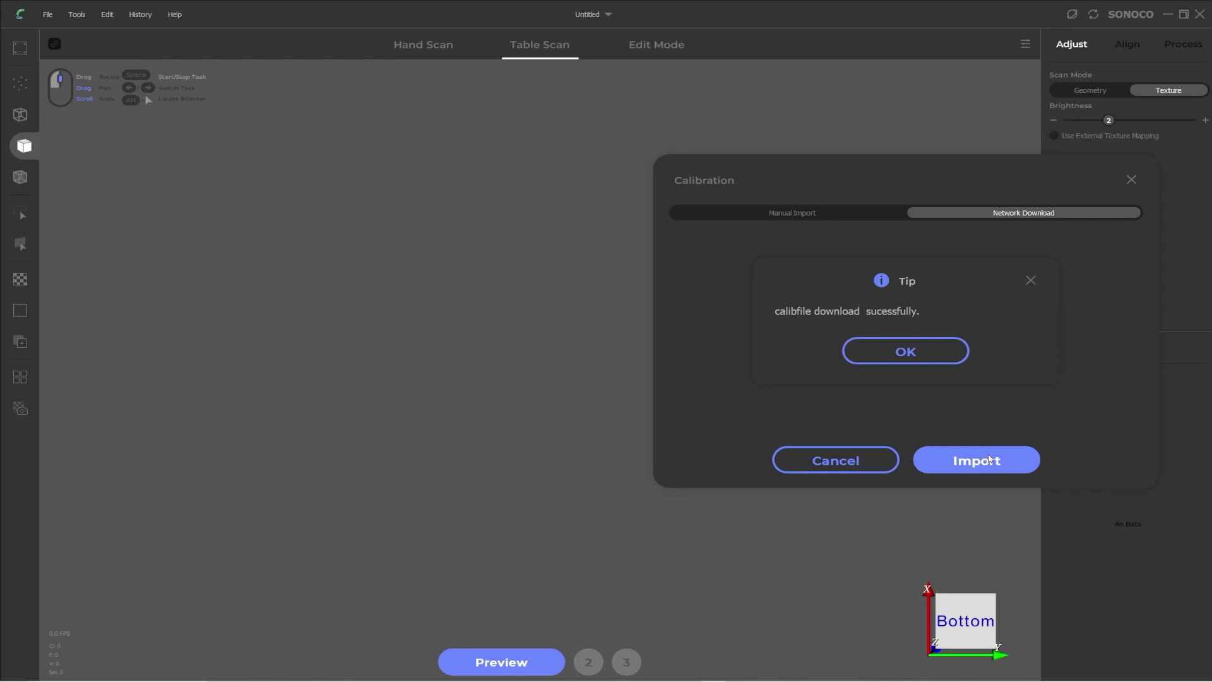
- Acknowledge the success tip, re-download the calibration over the network, and close the Calibration dialog
click(896, 352)
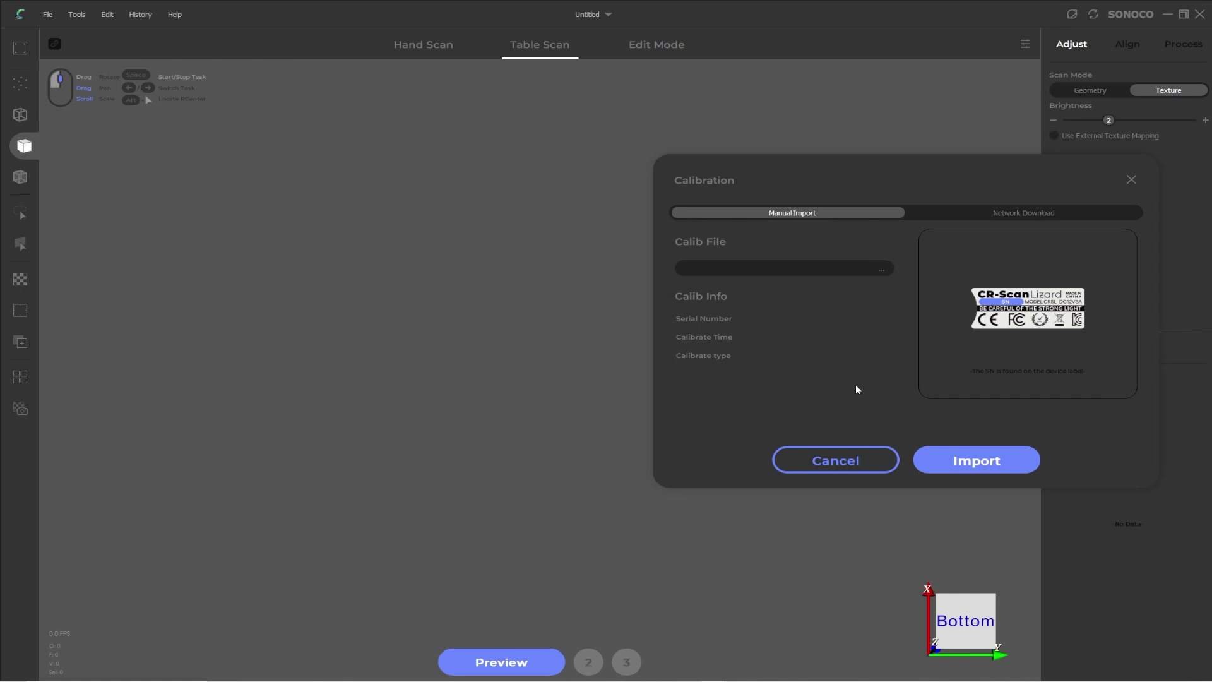
click(1000, 213)
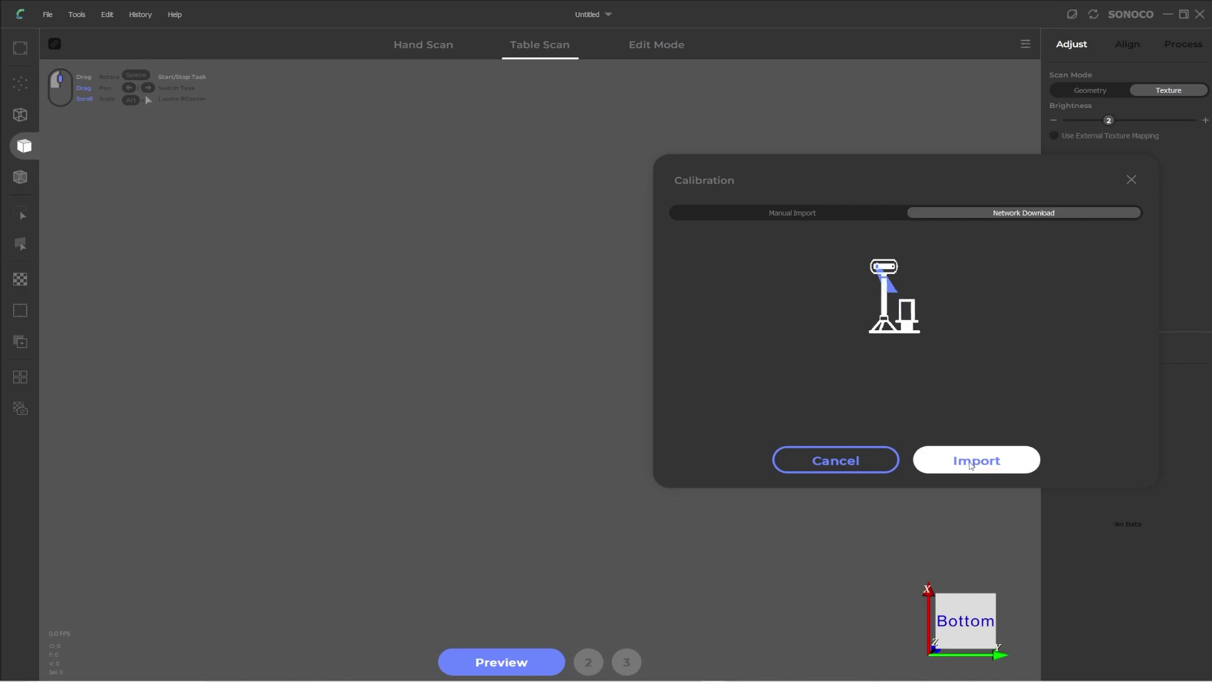
click(971, 466)
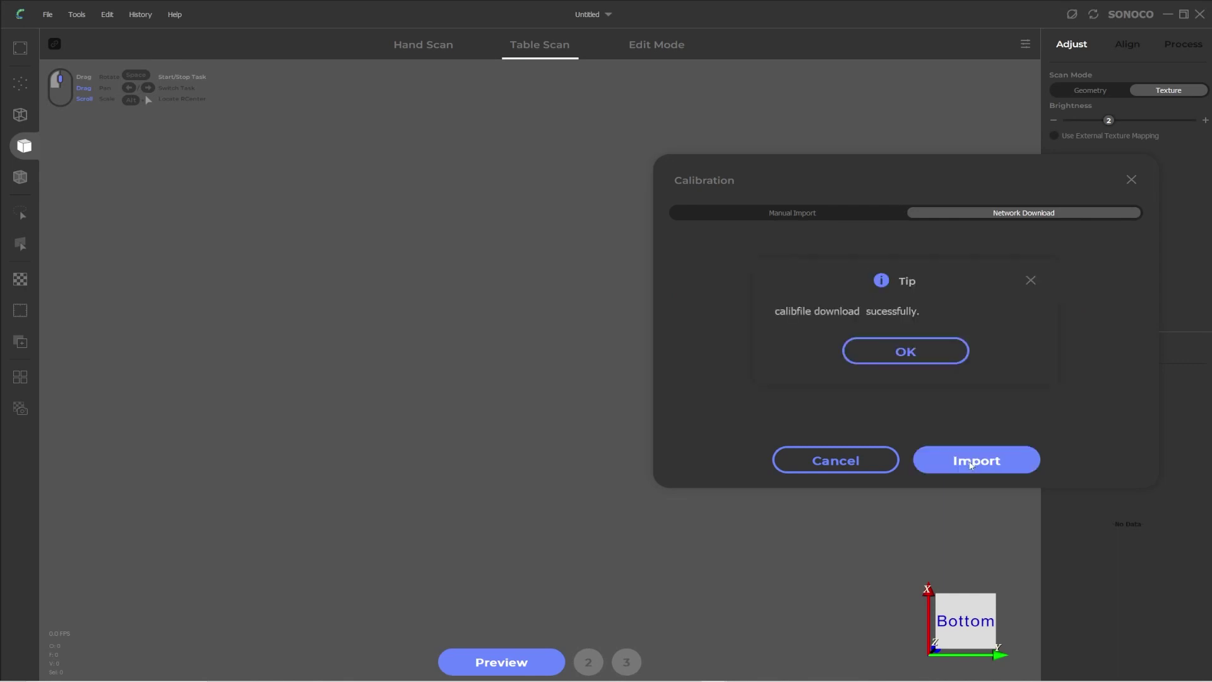
click(1131, 181)
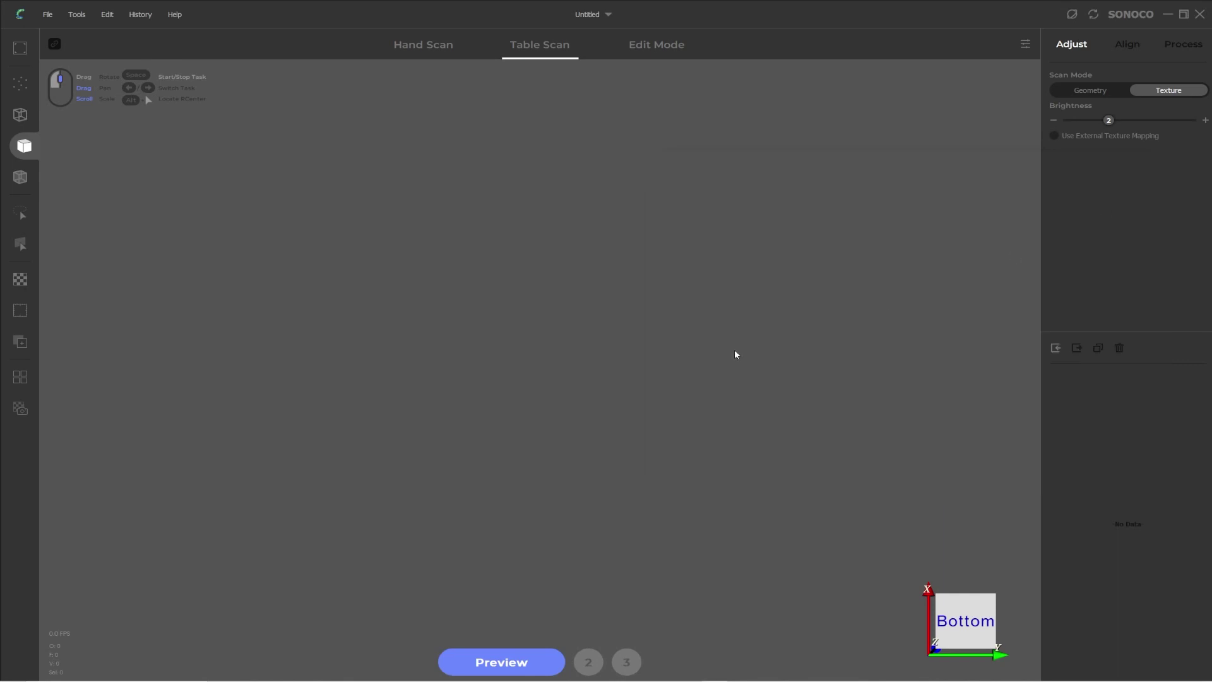